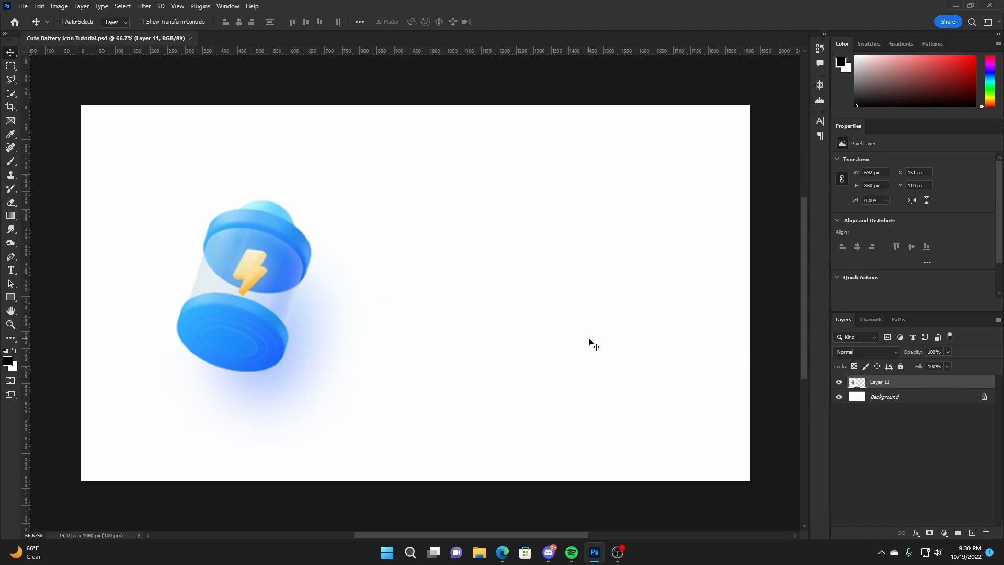
# - Add a new layer and draw an ellipse about 299 × 192 px over the front face of the battery's upper cap
pyautogui.hotkey('ctrl', '+')
pyautogui.press('space')
pyautogui.moveTo(311, 278); pyautogui.dragTo(504, 270)
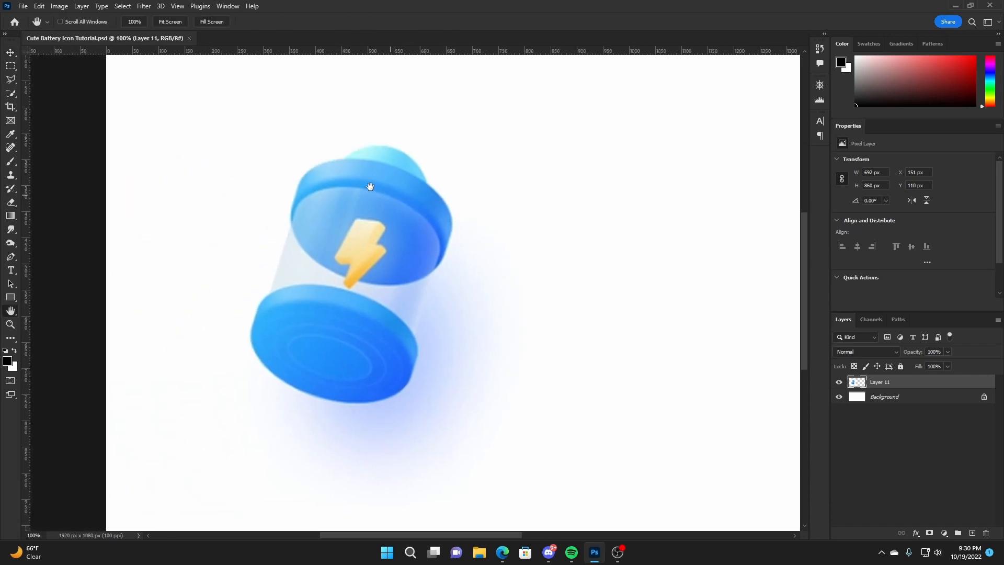
pyautogui.click(972, 533)
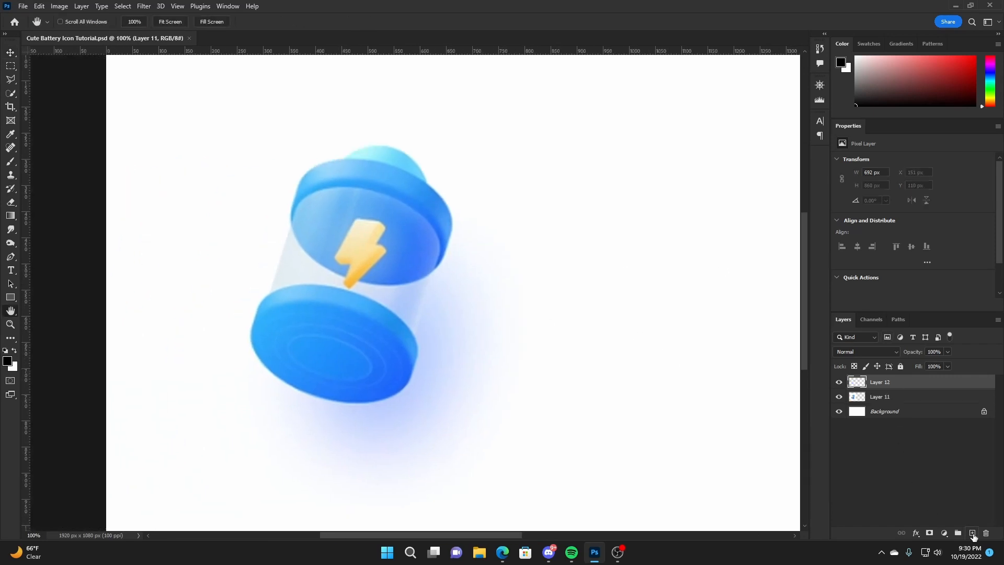
pyautogui.click(9, 298)
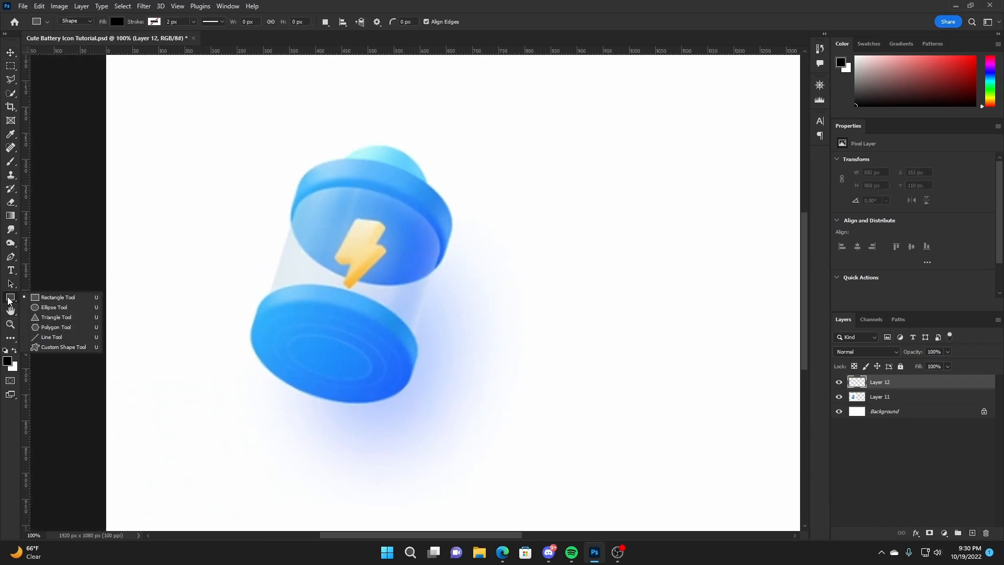
pyautogui.click(52, 308)
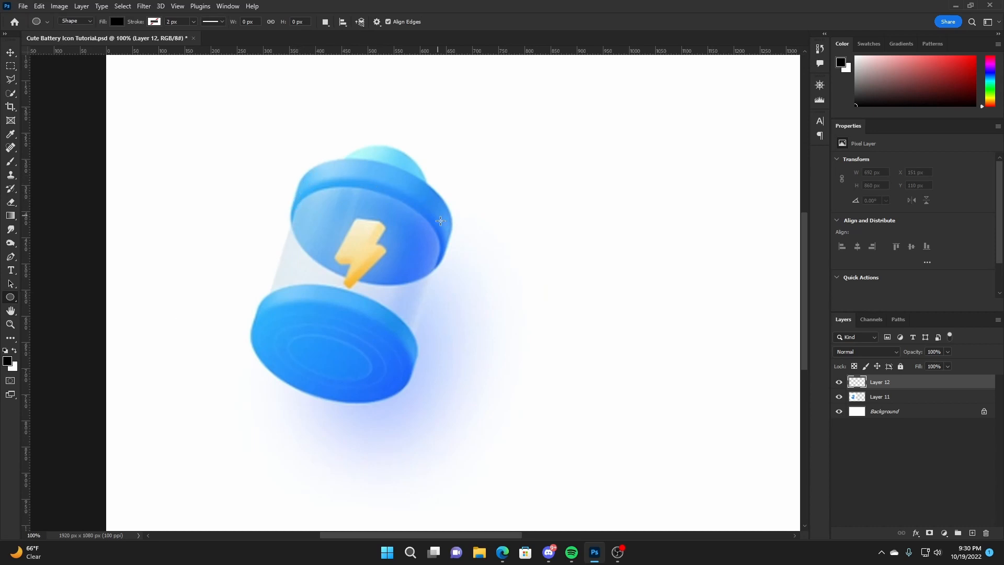
pyautogui.moveTo(294, 182); pyautogui.dragTo(450, 283)
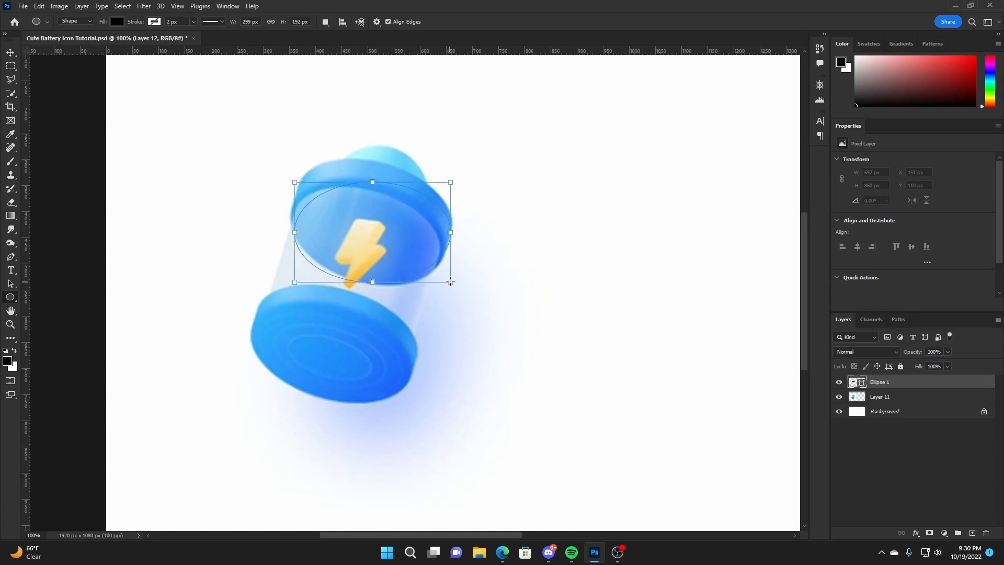
# - Rotate the ellipse about 13.34° to match the cap's tilt and move it to the empty canvas beside the battery
pyautogui.click(11, 59)
pyautogui.hotkey('ctrl', 't')
pyautogui.moveTo(475, 215); pyautogui.dragTo(680, 277)
pyautogui.press('Return')
pyautogui.press('Right')
pyautogui.press('Right')
pyautogui.press('Right')
pyautogui.press('Up')
pyautogui.press('Up')
pyautogui.press('Down')
# - Add a Gradient Overlay effect with Normal blend mode to the Ellipse 1 layer
pyautogui.press('space')
pyautogui.moveTo(615, 287); pyautogui.dragTo(632, 257)
pyautogui.hotkey('ctrl', '-')
pyautogui.hotkey('ctrl', '-')
pyautogui.hotkey('ctrl', '+')
pyautogui.hotkey('ctrl', '+')
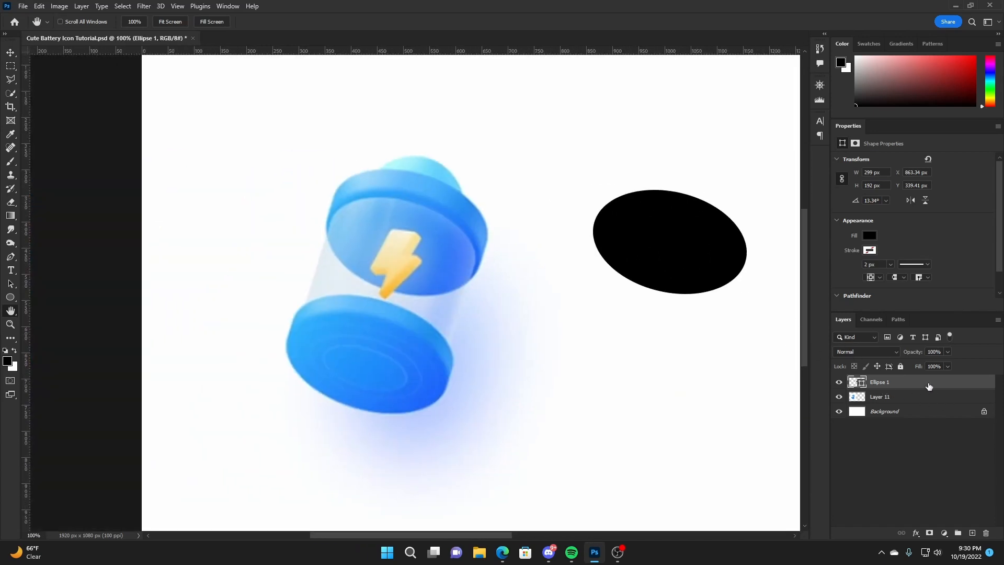
pyautogui.rightClick(929, 386)
pyautogui.click(816, 97)
pyautogui.moveTo(610, 179); pyautogui.dragTo(586, 321)
pyautogui.click(506, 488)
pyautogui.click(682, 357)
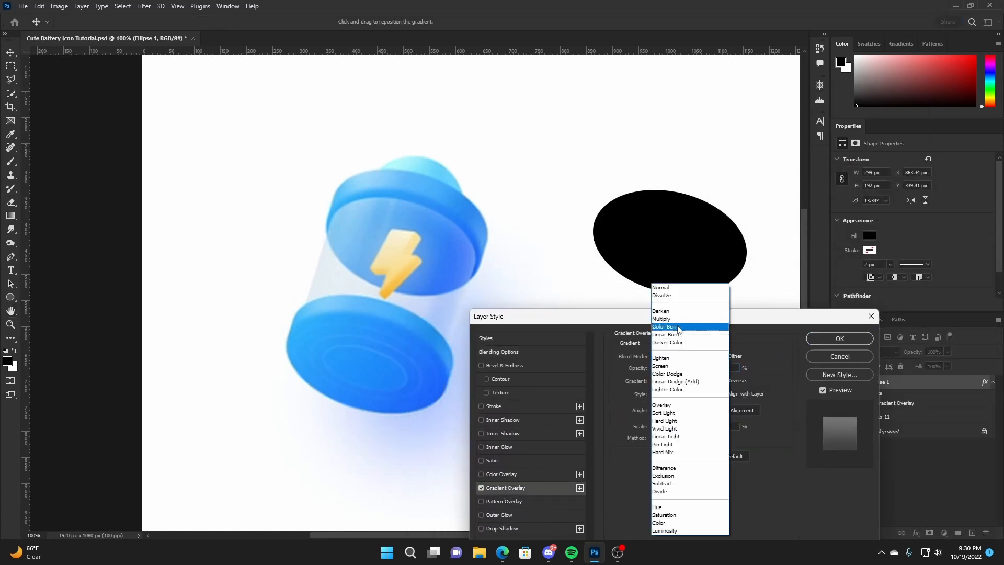
pyautogui.click(676, 296)
# - Recolor the overlay gradient's start stop with the cap's darker blue right rim and its end stop with the lighter blue left rim
pyautogui.click(675, 379)
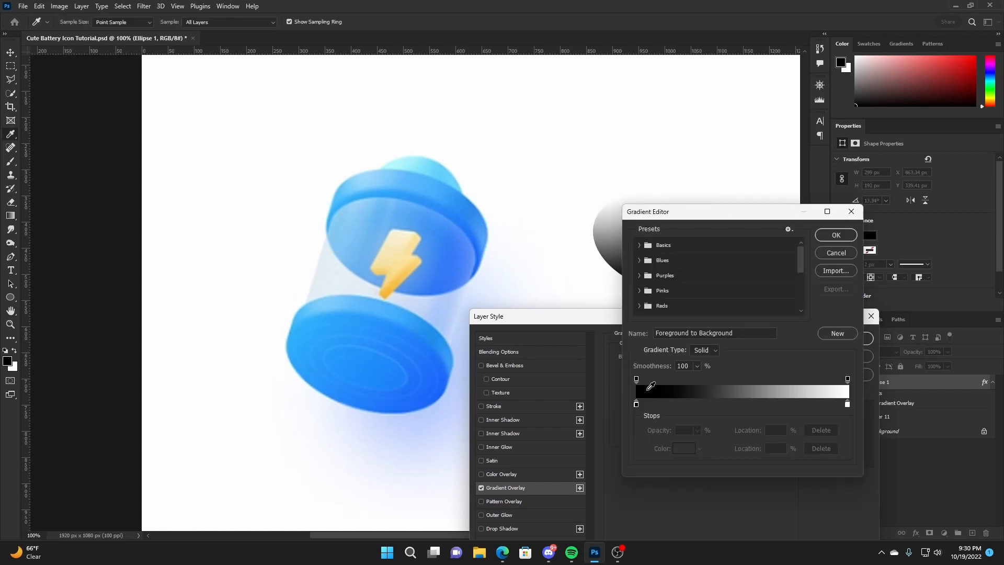
pyautogui.doubleClick(636, 405)
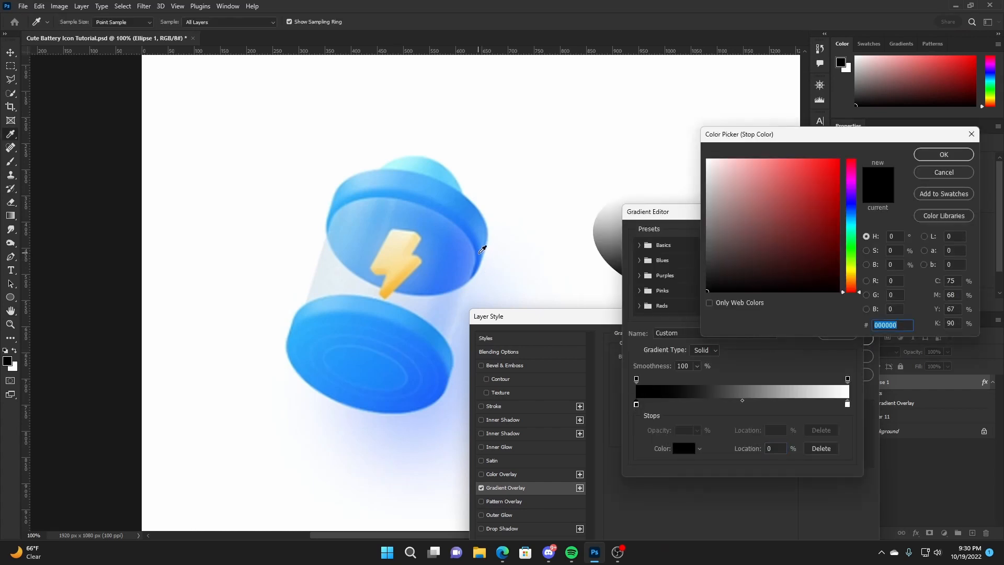
pyautogui.click(483, 252)
pyautogui.click(945, 155)
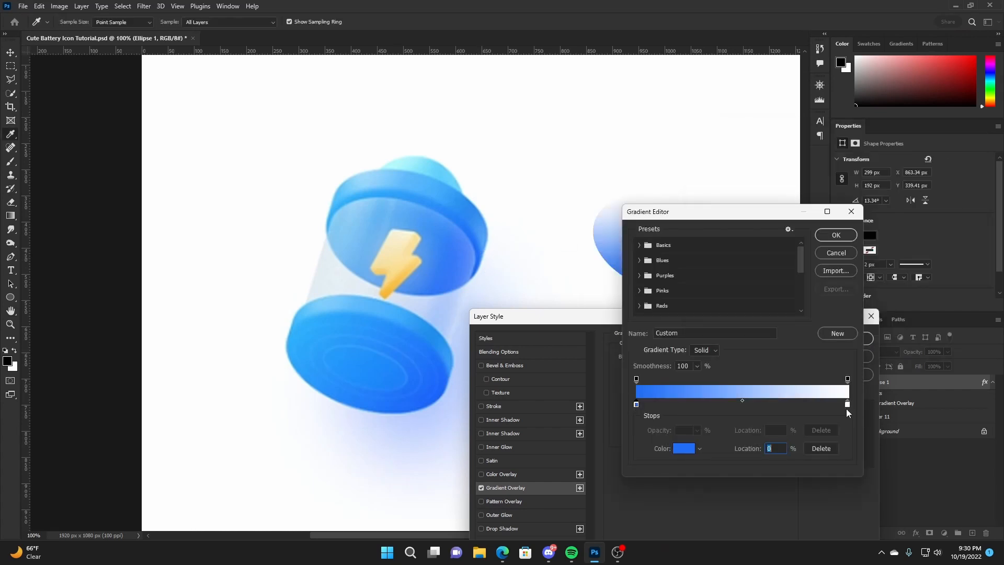
pyautogui.doubleClick(848, 406)
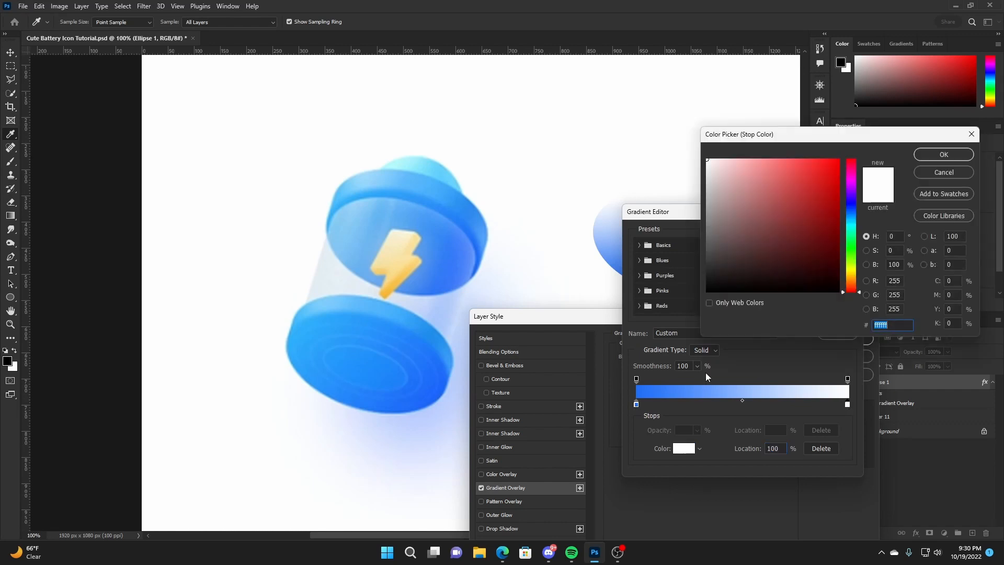
pyautogui.click(344, 202)
pyautogui.click(948, 155)
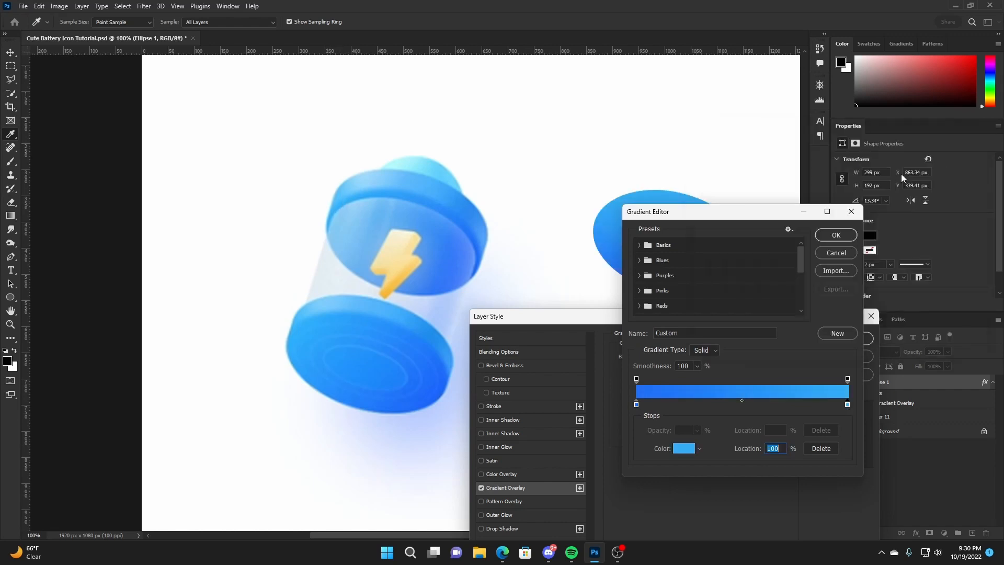
pyautogui.click(837, 236)
# - Set the gradient overlay's angle to 169° and scale to 76%, apply it, and collapse the ellipse layer's effects
pyautogui.moveTo(658, 415); pyautogui.dragTo(673, 430)
pyautogui.press('Tab')
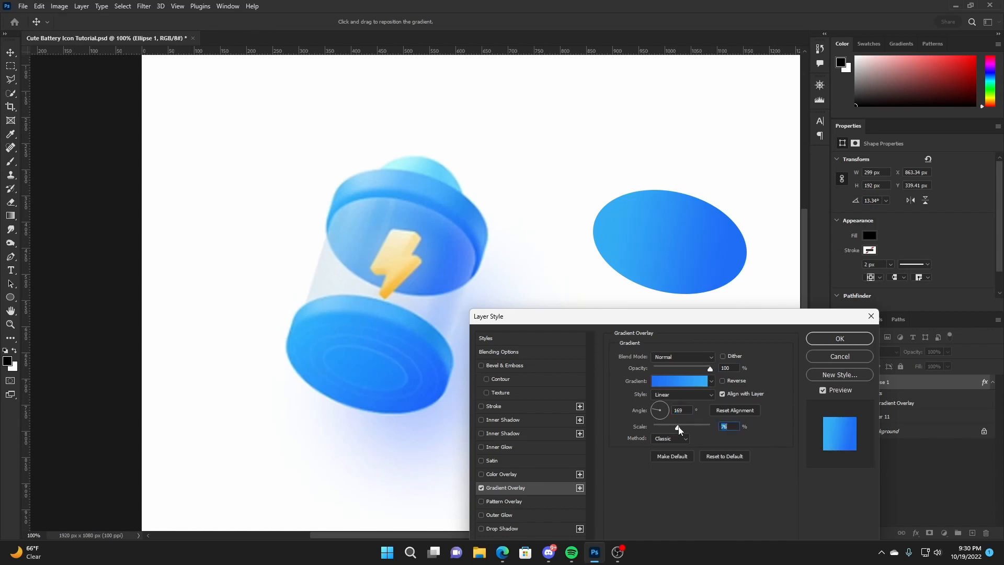
pyautogui.click(839, 340)
pyautogui.click(993, 382)
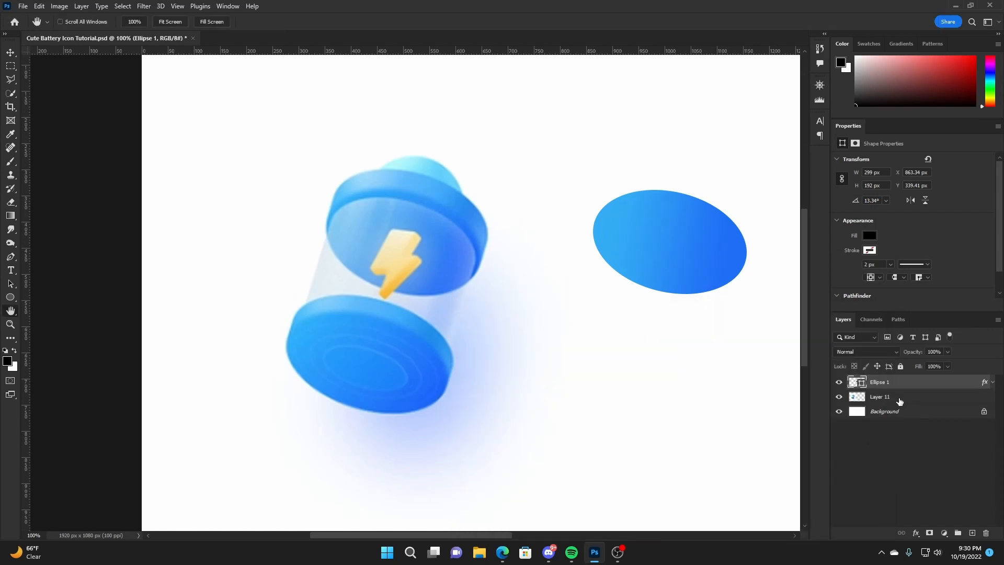
# - Add a new layer above Layer 11 and set up the Pen tool in Shape mode with black fill and no stroke
pyautogui.click(899, 398)
pyautogui.click(972, 532)
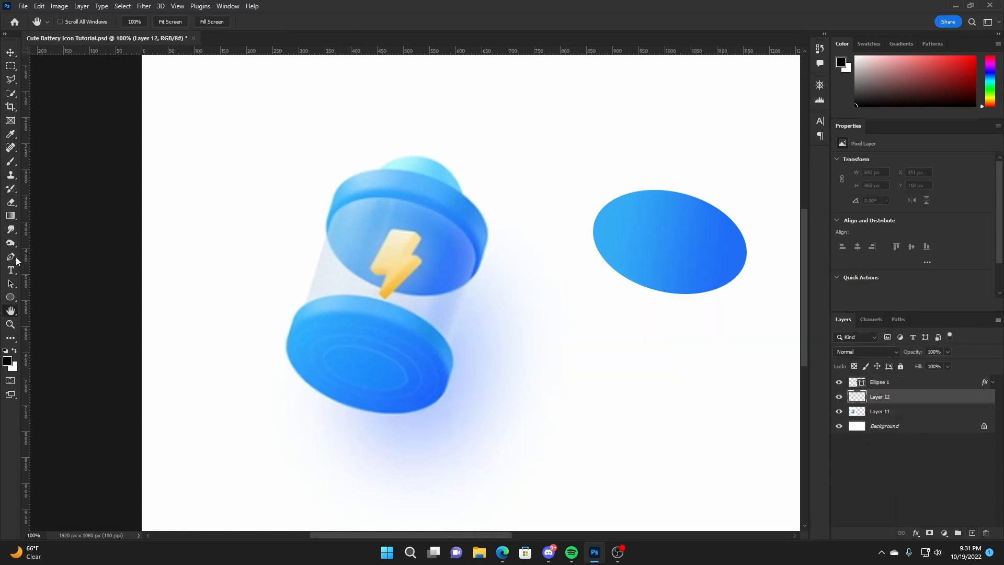
pyautogui.click(11, 257)
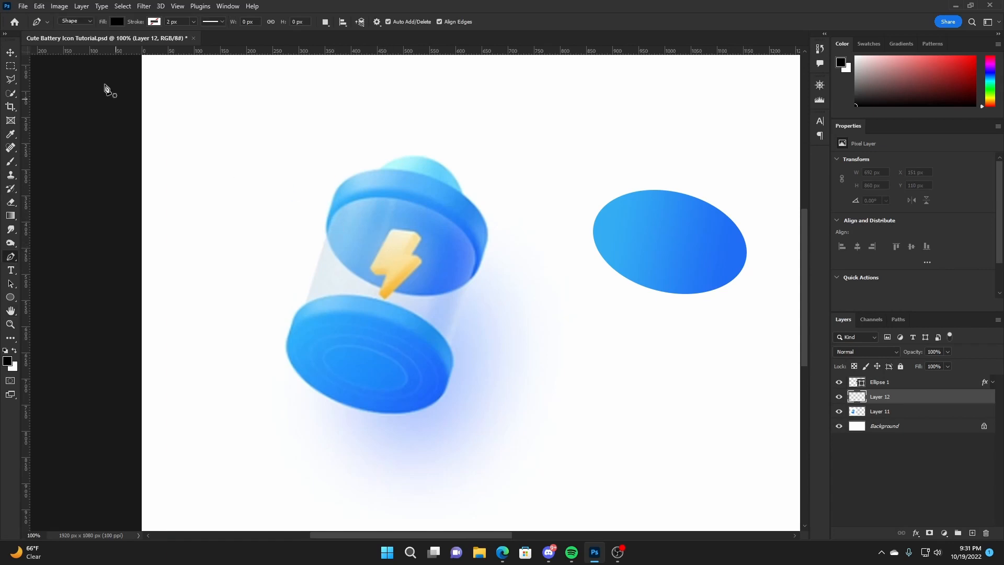
pyautogui.click(73, 30)
pyautogui.click(116, 22)
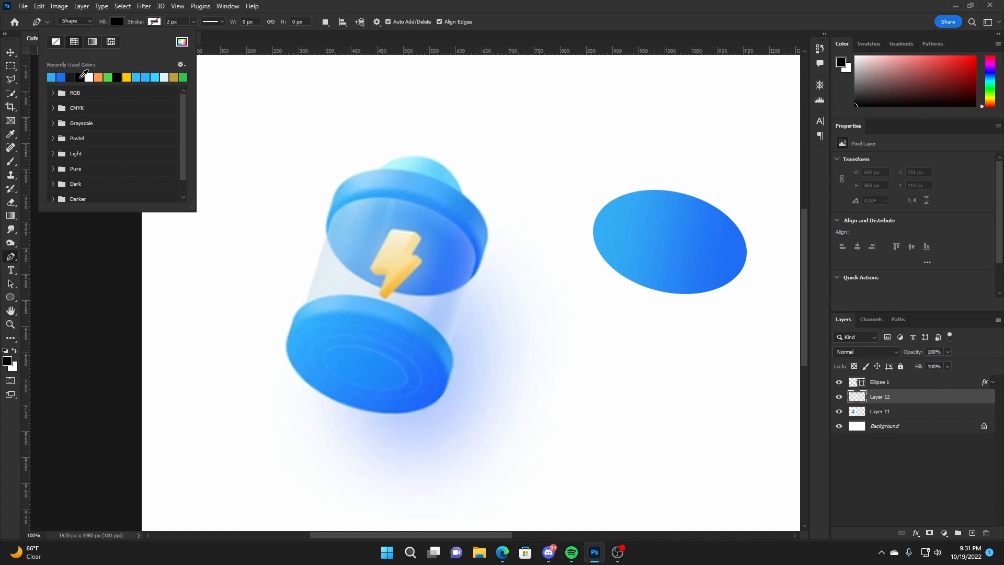
pyautogui.click(84, 73)
pyautogui.click(153, 22)
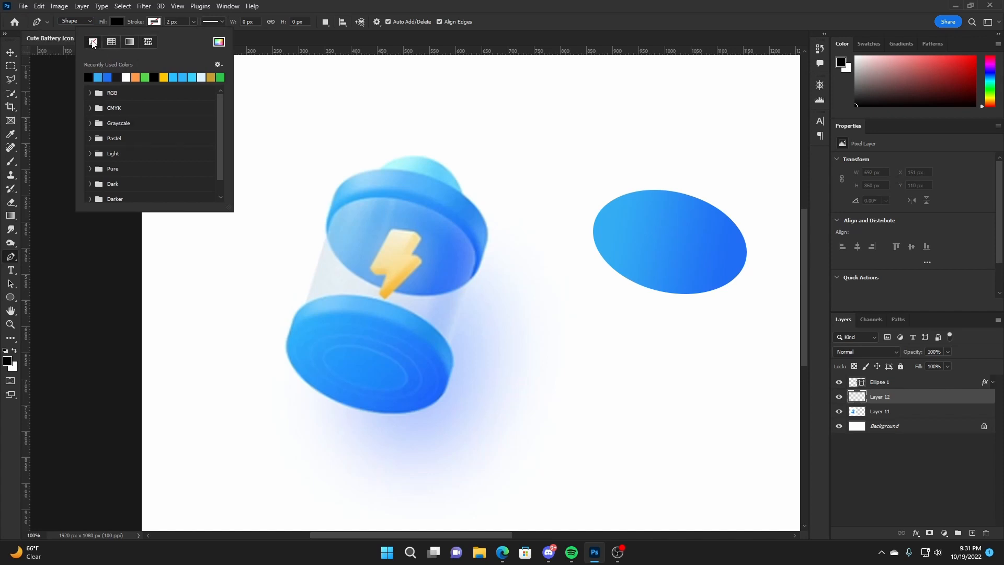
pyautogui.click(340, 6)
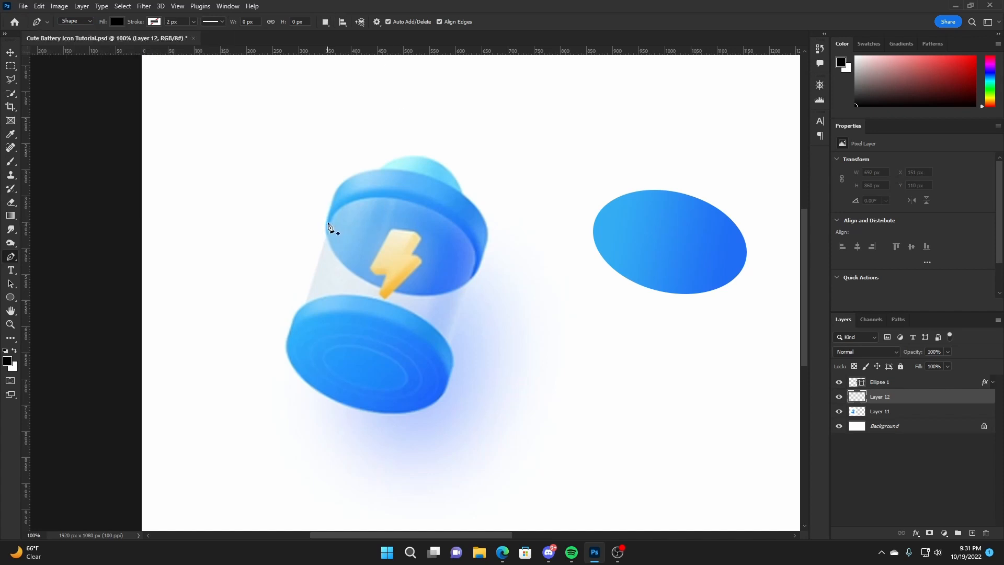
# - Trace the upper cap's curved side as a closed Pen shape about 308 × 200 px
pyautogui.click(327, 223)
pyautogui.click(336, 189)
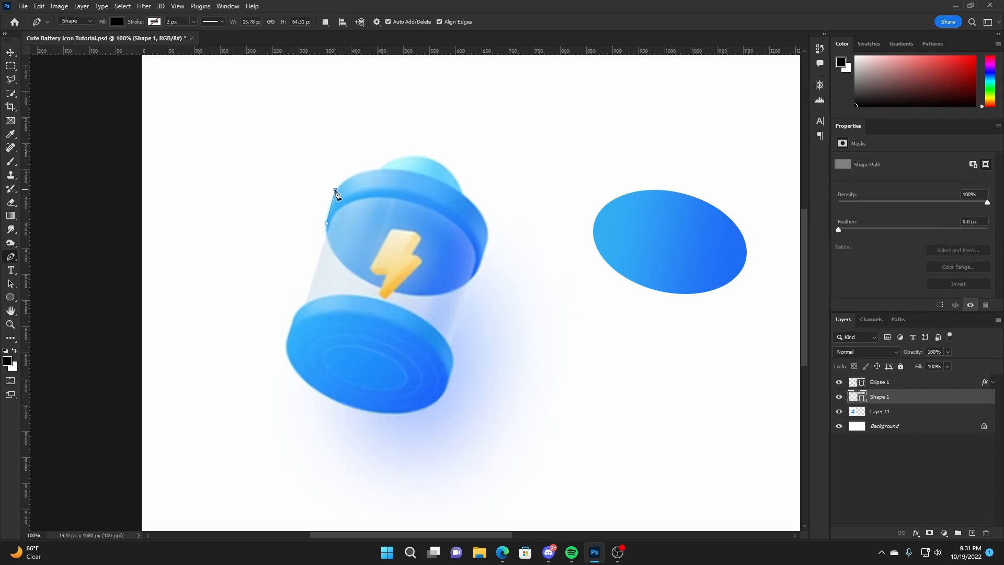
pyautogui.moveTo(425, 174); pyautogui.dragTo(486, 194)
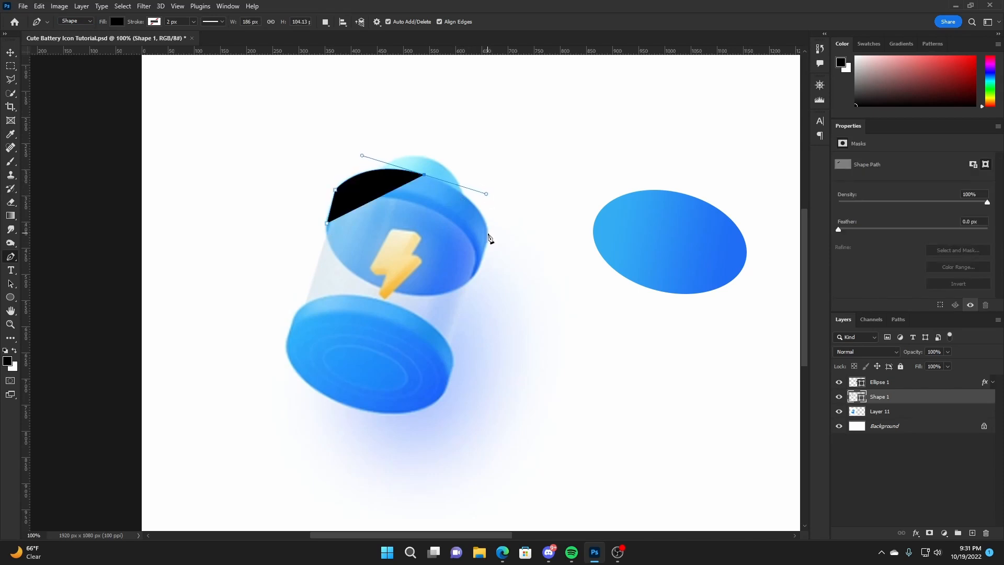
pyautogui.click(488, 233)
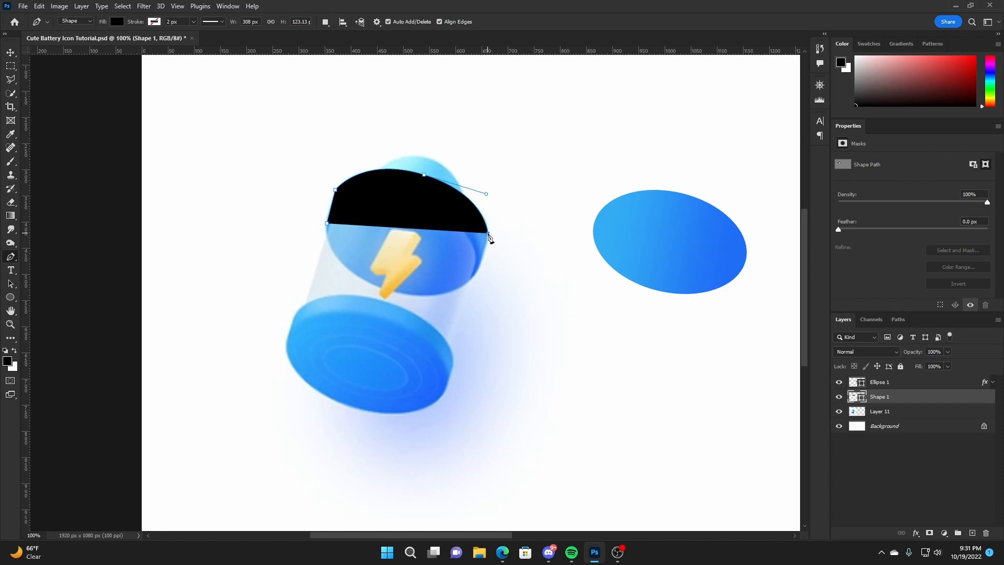
pyautogui.click(473, 277)
pyautogui.click(327, 224)
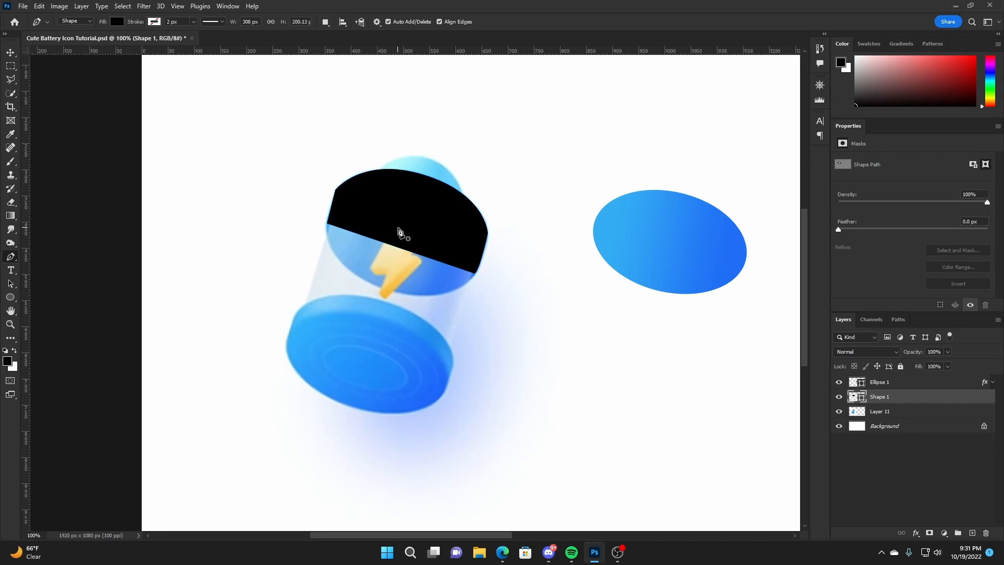
# - Move the black side shape behind the blue ellipse and nudge it so it forms the cap's rim
pyautogui.press('v')
pyautogui.moveTo(396, 231); pyautogui.dragTo(651, 220)
pyautogui.press('Right')
pyautogui.press('Right')
pyautogui.press('Up')
pyautogui.press('Up')
pyautogui.press('Up')
pyautogui.press('Up')
pyautogui.press('Up')
pyautogui.press('Up')
pyautogui.press('Up')
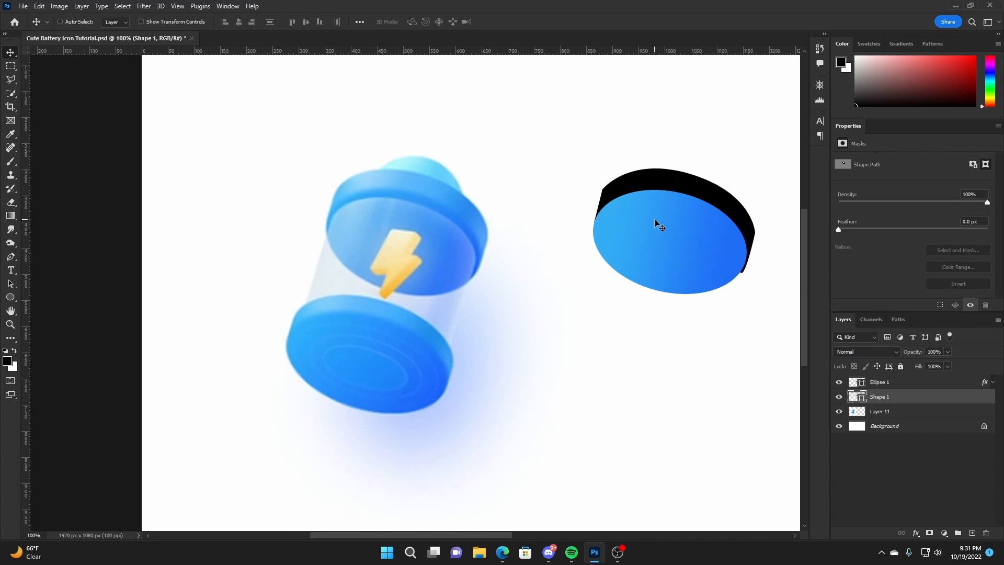
pyautogui.press('Down')
pyautogui.press('Down')
pyautogui.press('Down')
pyautogui.press('Down')
pyautogui.press('Down')
pyautogui.press('Down')
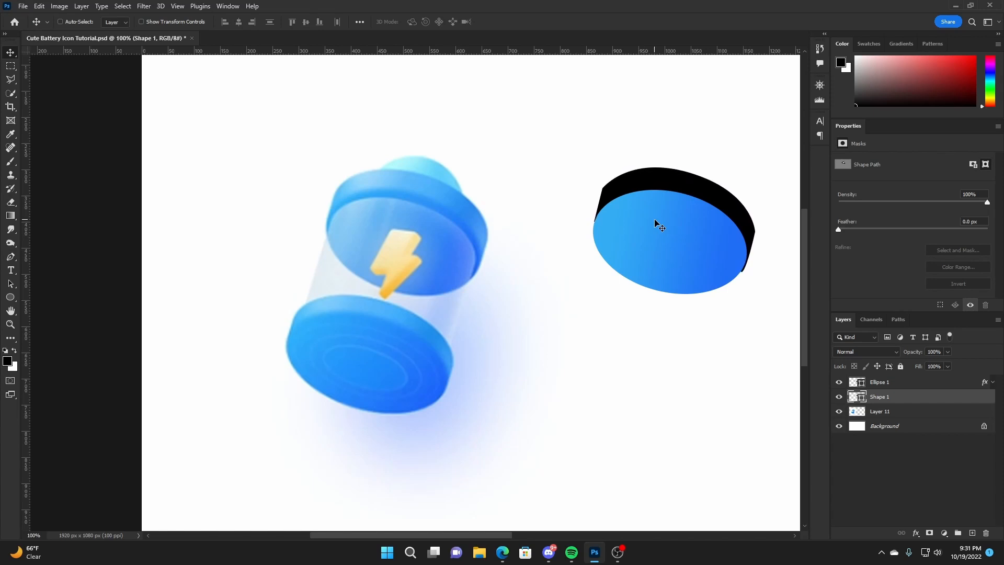
# - Narrow the black side shape slightly with Free Transform so its right edge meets the ellipse
pyautogui.hotkey('ctrl', 't')
pyautogui.moveTo(753, 220); pyautogui.dragTo(752, 221)
pyautogui.press('Return')
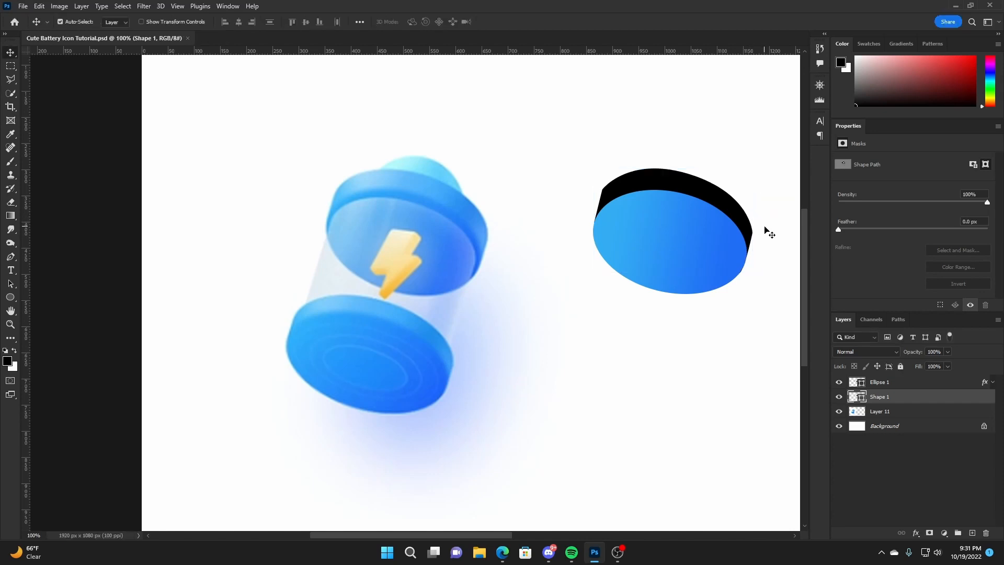
# - Change the side shape's fill to light blue 4c9cf6, sampled from the reference battery's upper cap
pyautogui.hotkey('ctrl', '=')
pyautogui.press('h')
pyautogui.moveTo(657, 209); pyautogui.dragTo(567, 312)
pyautogui.hotkey('ctrl', '-')
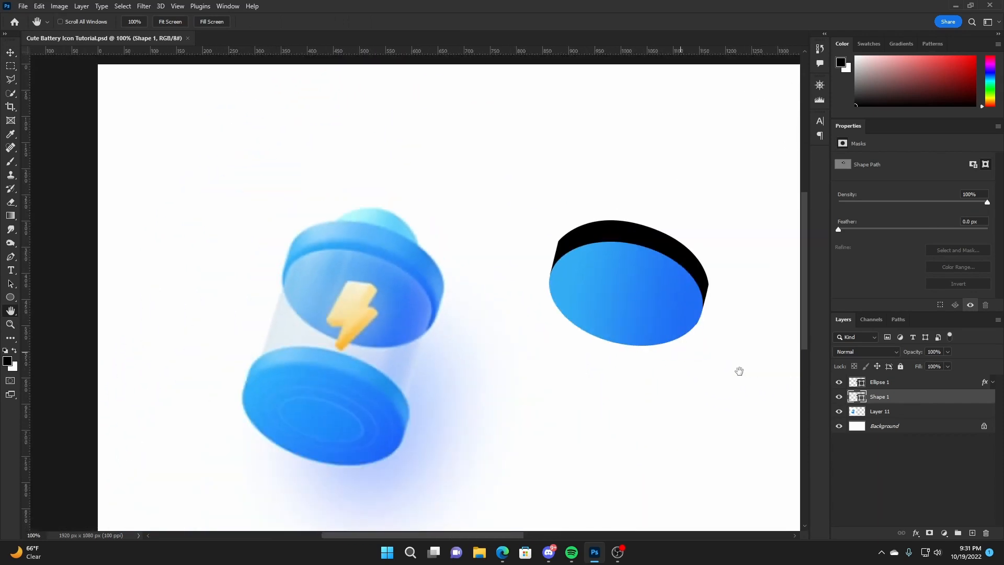
pyautogui.doubleClick(857, 398)
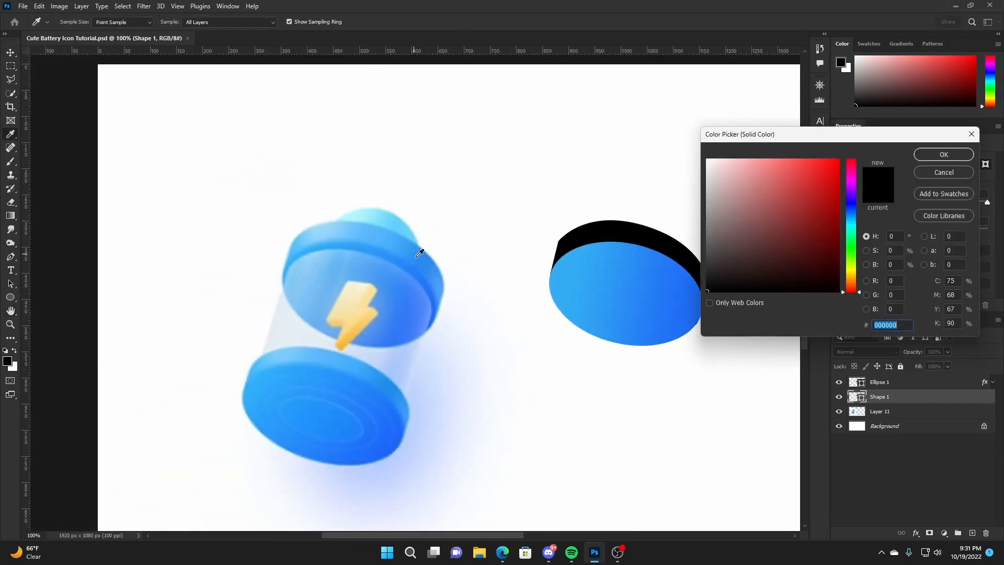
pyautogui.click(436, 267)
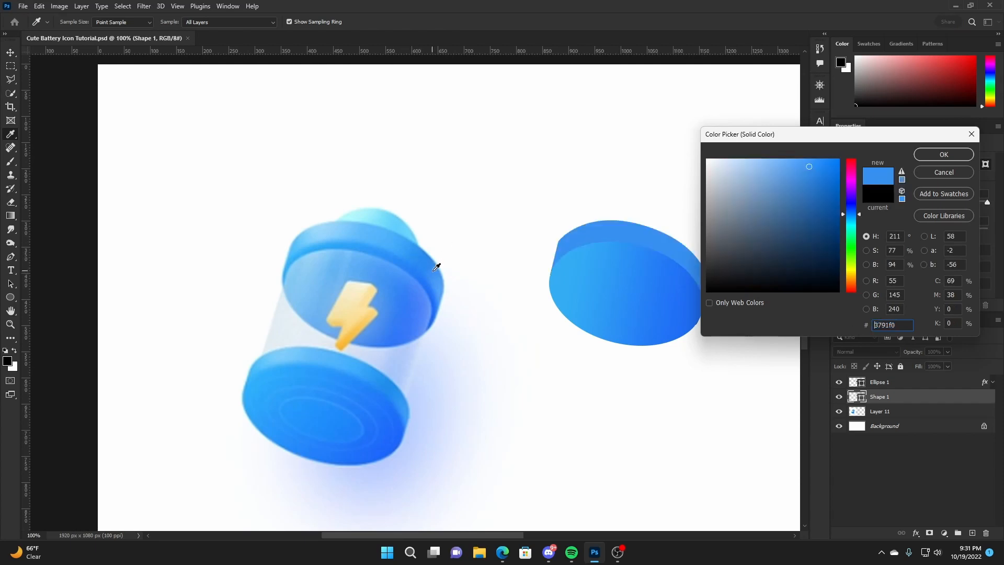
pyautogui.click(402, 246)
pyautogui.click(372, 237)
pyautogui.click(405, 247)
pyautogui.click(417, 261)
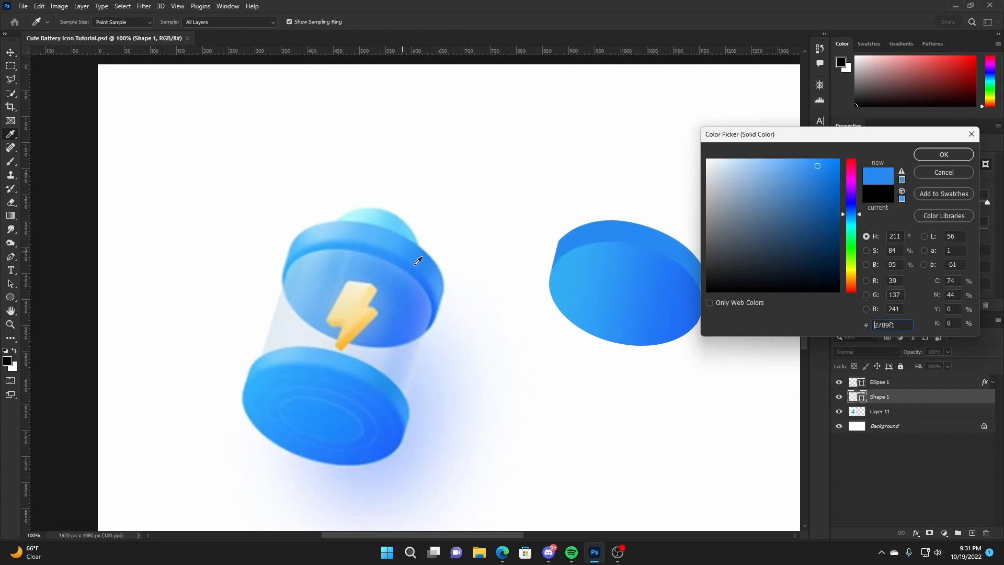
pyautogui.click(420, 271)
pyautogui.click(437, 269)
pyautogui.click(439, 281)
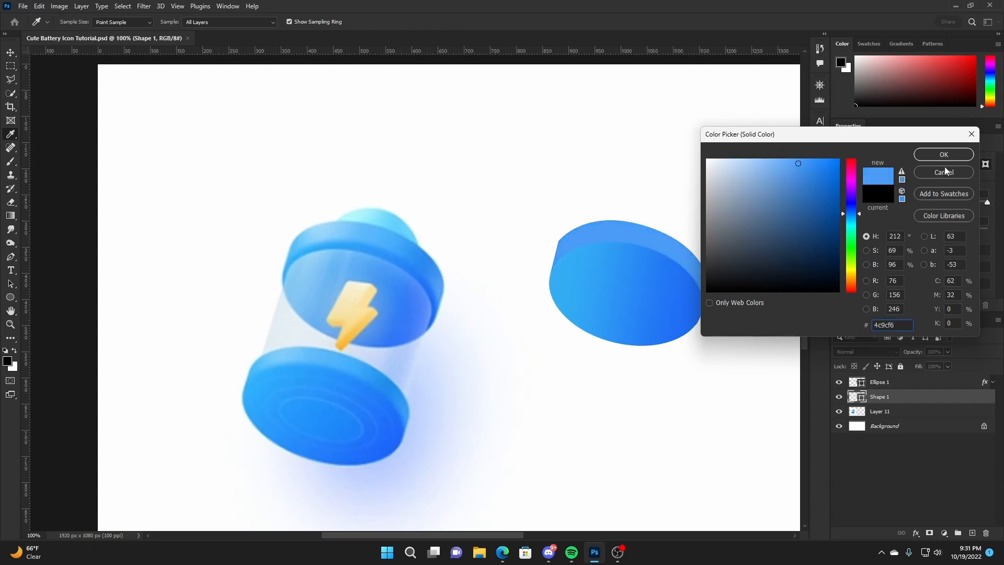
pyautogui.click(957, 156)
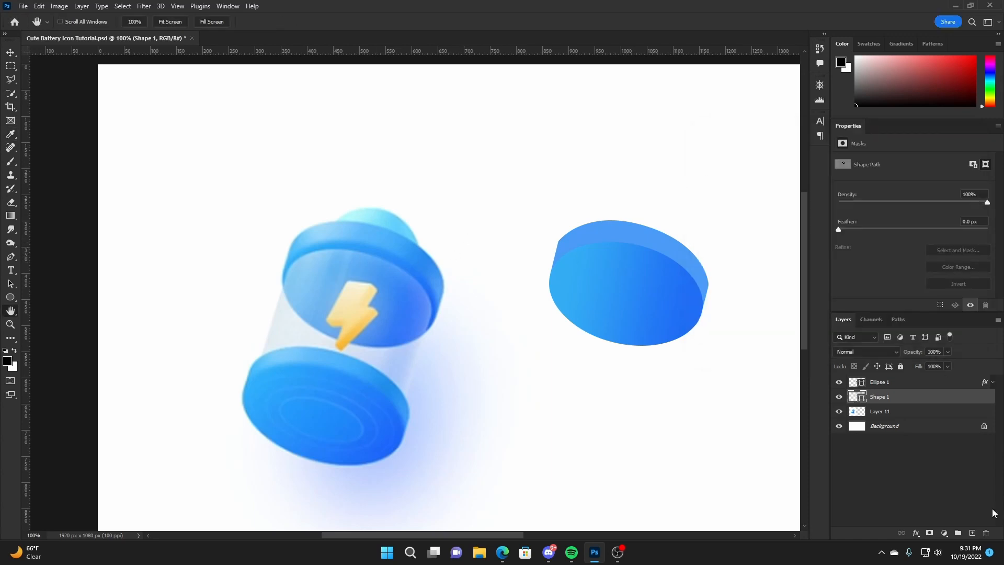
# - Add a new layer above Shape 1 and clip it to that shape with a clipping mask
pyautogui.click(973, 533)
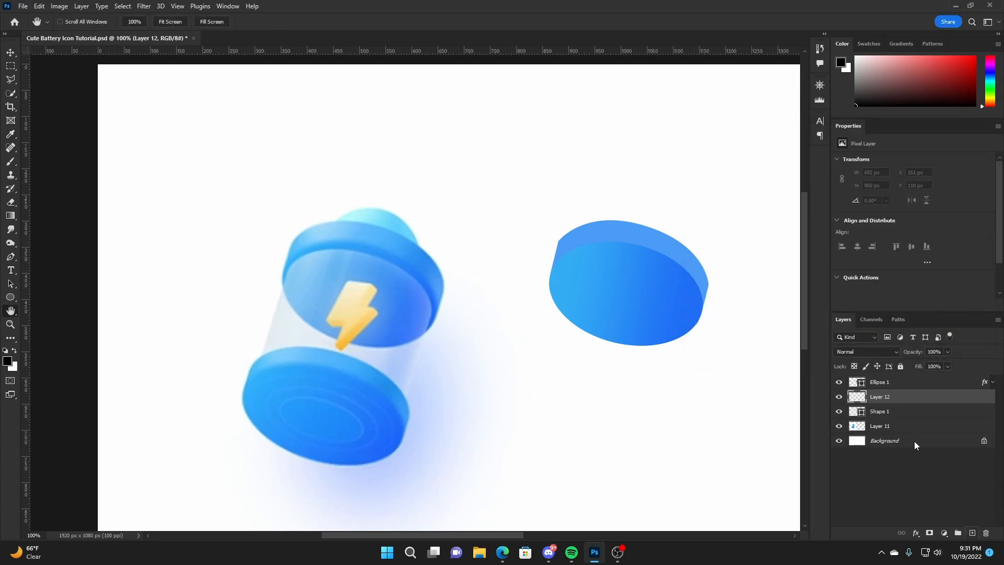
pyautogui.rightClick(910, 396)
pyautogui.click(835, 303)
# - Shade the upper cap's rim on the clipped Layer 12 with a soft brush, using light blues sampled from the reference cap's rim
pyautogui.press('b')
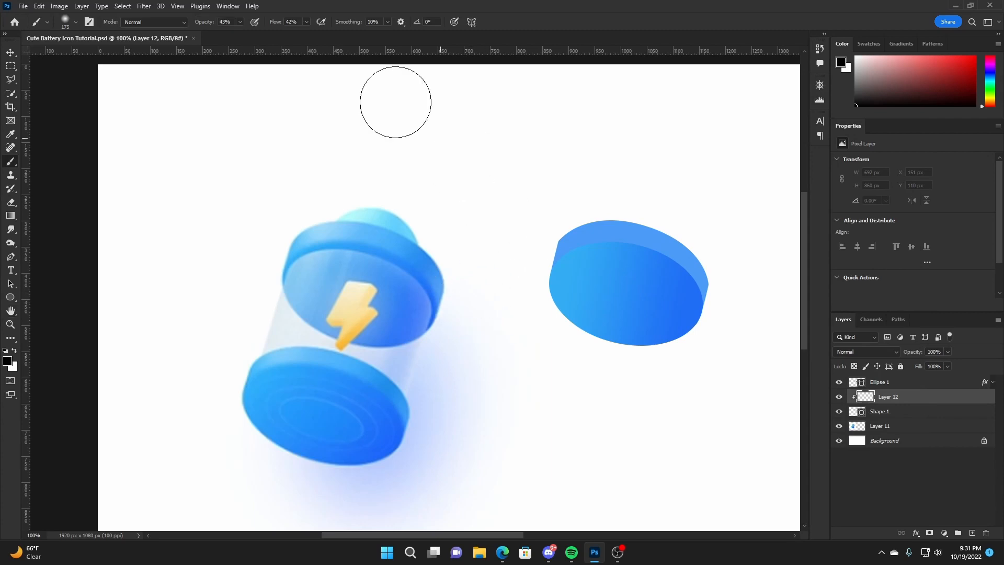
pyautogui.click(74, 23)
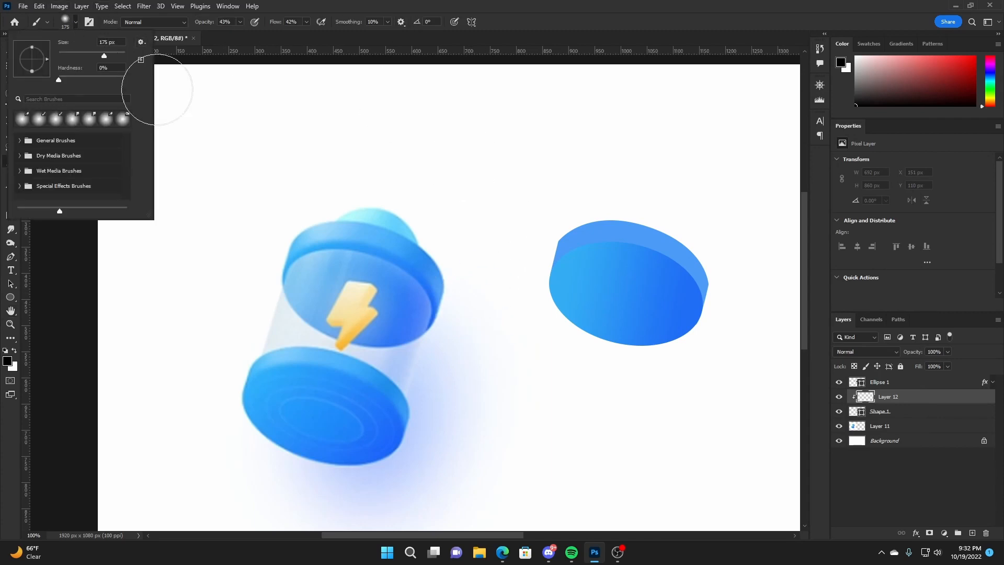
pyautogui.click(353, 13)
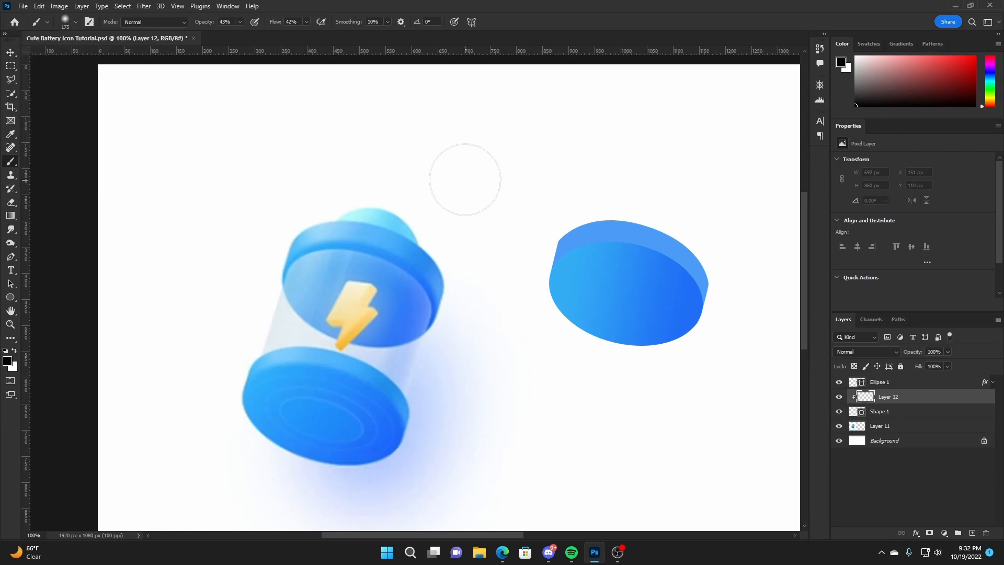
pyautogui.keyDown('alt'); pyautogui.click(296, 244); pyautogui.keyUp('alt')
pyautogui.moveTo(297, 245); pyautogui.dragTo(298, 241)
pyautogui.keyDown('alt'); pyautogui.click(305, 240); pyautogui.keyUp('alt')
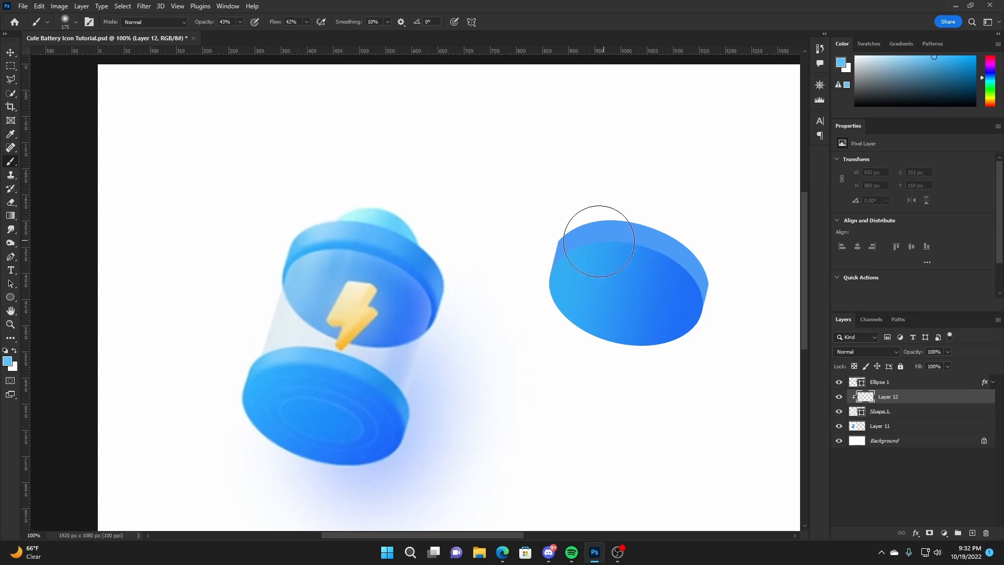
pyautogui.moveTo(533, 241); pyautogui.dragTo(535, 235)
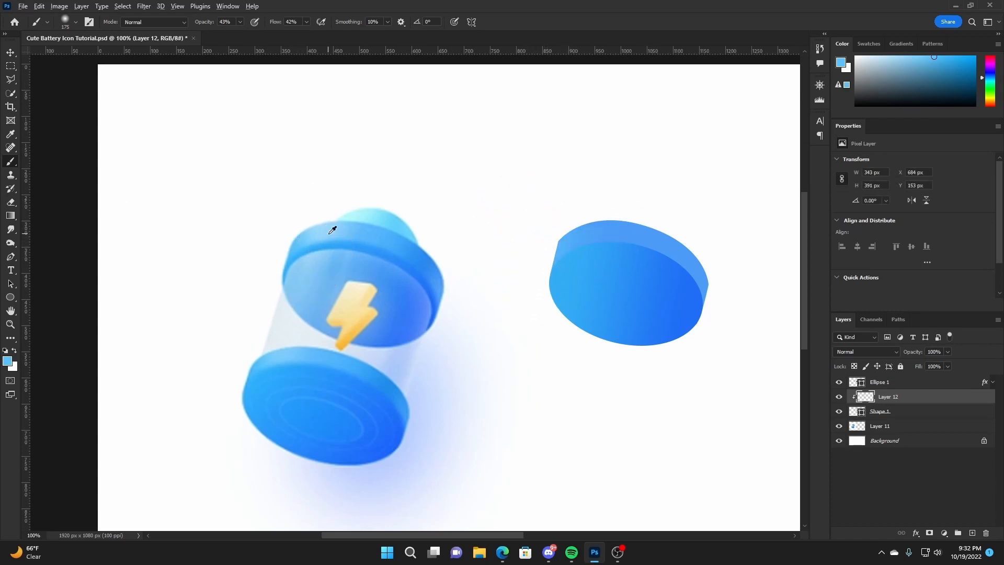
pyautogui.keyDown('alt'); pyautogui.click(378, 228); pyautogui.keyUp('alt')
pyautogui.moveTo(652, 223)
pyautogui.mouseDown()
pyautogui.moveTo(626, 265)
pyautogui.moveTo(621, 225)
pyautogui.moveTo(650, 227)
pyautogui.moveTo(627, 236)
pyautogui.moveTo(630, 225)
pyautogui.moveTo(702, 237)
pyautogui.mouseUp()
pyautogui.keyDown('alt'); pyautogui.click(431, 255); pyautogui.keyUp('alt')
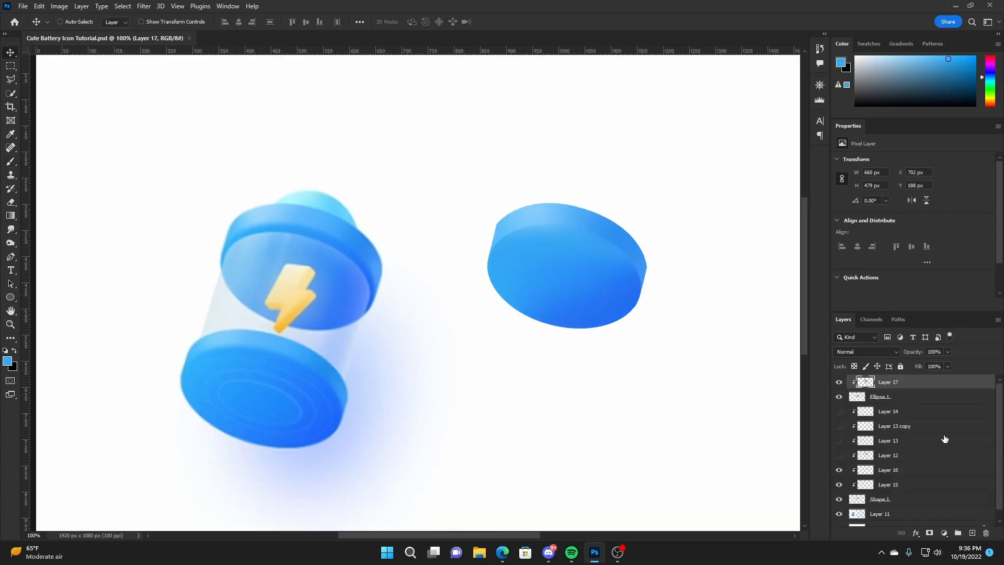
# - Delete the four hidden shading layers: Layer 14, Layer 13 copy, Layer 13 and Layer 12
pyautogui.click(897, 411)
pyautogui.keyDown('shift'); pyautogui.click(917, 455); pyautogui.keyUp('shift')
pyautogui.press('Delete')
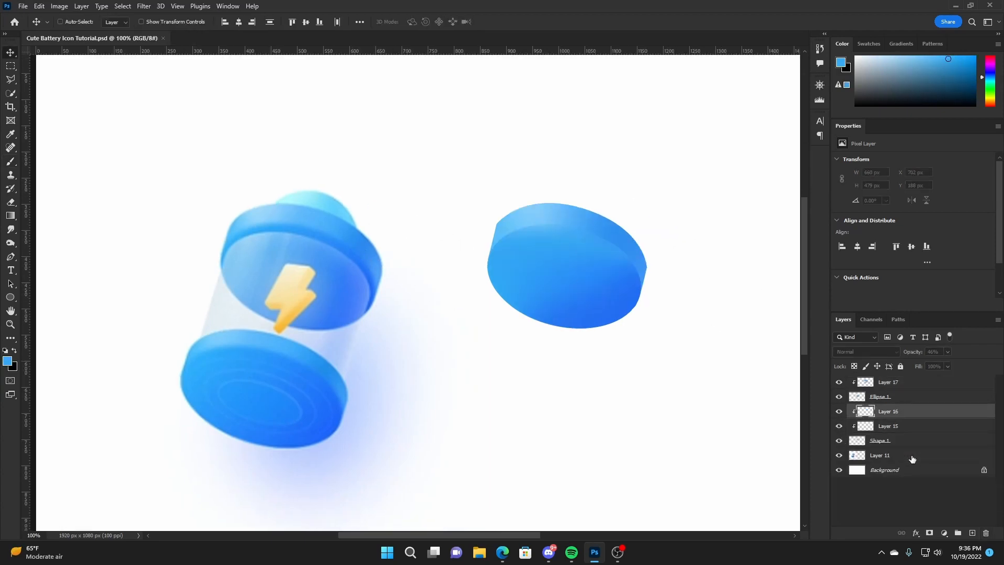
# - Trace the reference battery's top knob as a closed, filled Pen shape on a new layer directly above Layer 11
pyautogui.click(892, 455)
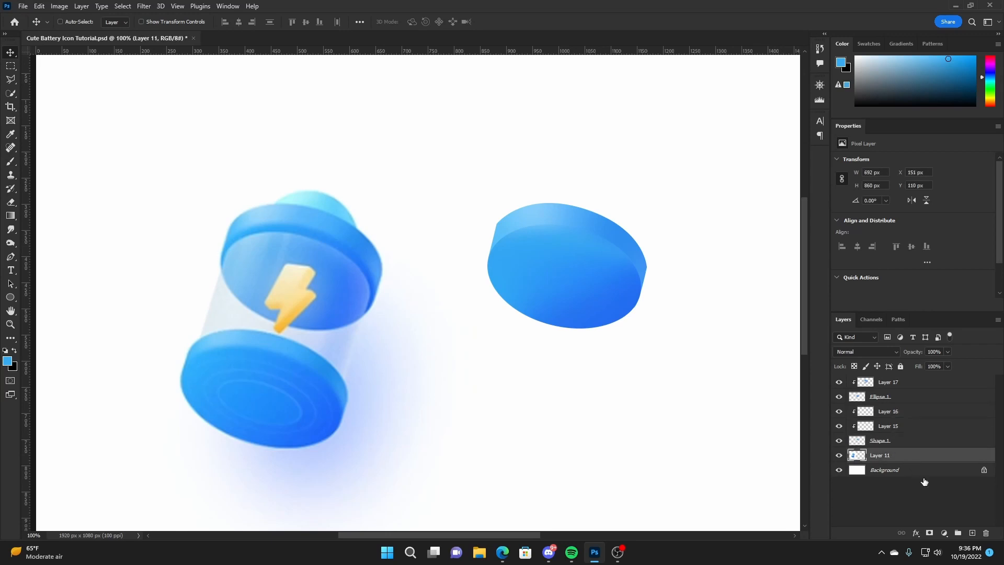
pyautogui.click(973, 532)
pyautogui.click(10, 257)
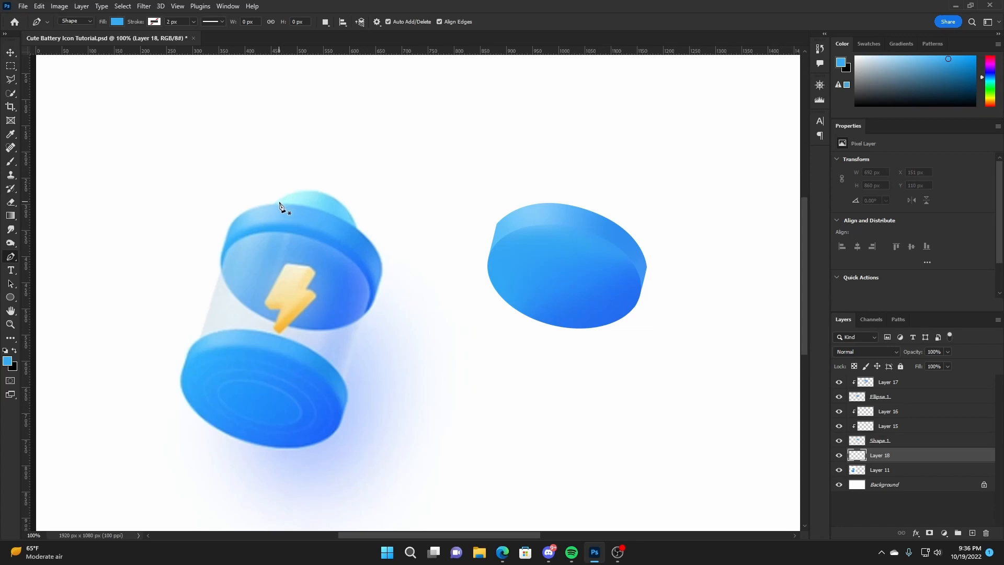
pyautogui.click(275, 204)
pyautogui.moveTo(337, 200); pyautogui.dragTo(367, 222)
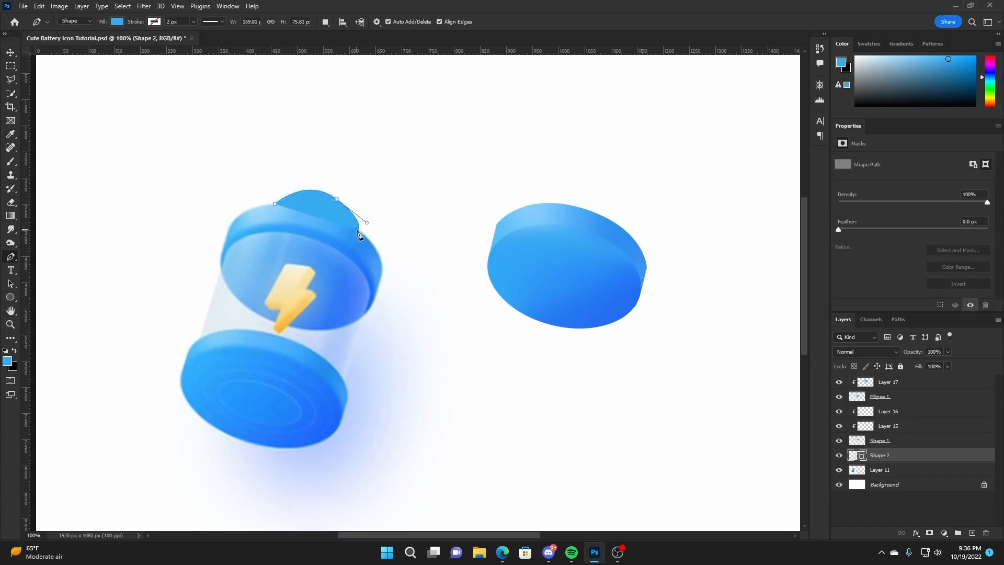
pyautogui.keyDown('alt'); pyautogui.click(337, 200); pyautogui.keyUp('alt')
pyautogui.moveTo(358, 237); pyautogui.dragTo(360, 258)
pyautogui.keyDown('alt'); pyautogui.click(360, 238); pyautogui.keyUp('alt')
pyautogui.click(275, 206)
# - Move the knob shape behind the new upper cap and fill it with light cyan sampled from the reference knob
pyautogui.press('v')
pyautogui.moveTo(338, 242); pyautogui.dragTo(598, 243)
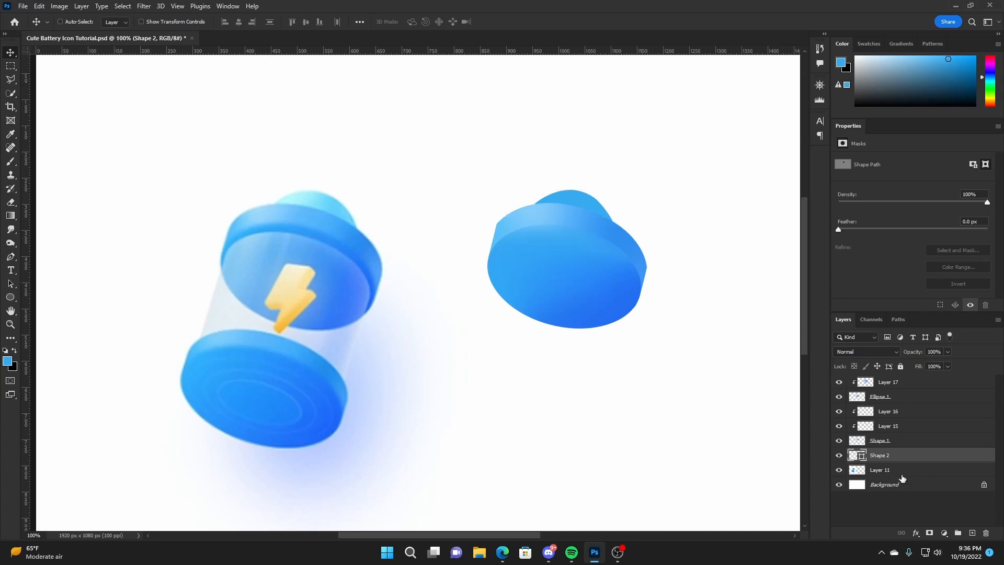
pyautogui.doubleClick(858, 456)
pyautogui.click(351, 216)
pyautogui.click(940, 173)
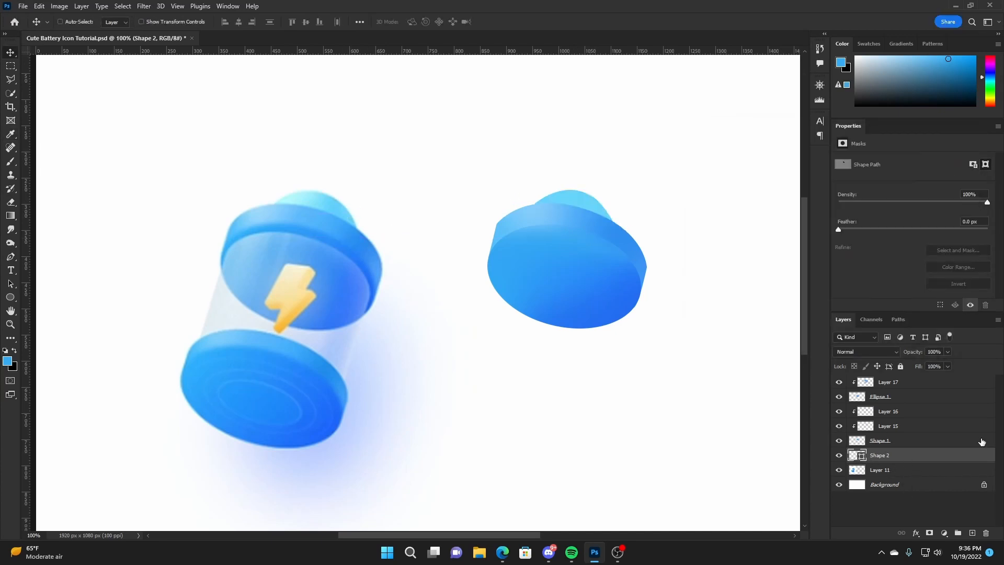
# - Add a new layer above Shape 2 and clip it to the knob shape with a clipping mask
pyautogui.click(973, 533)
pyautogui.rightClick(921, 457)
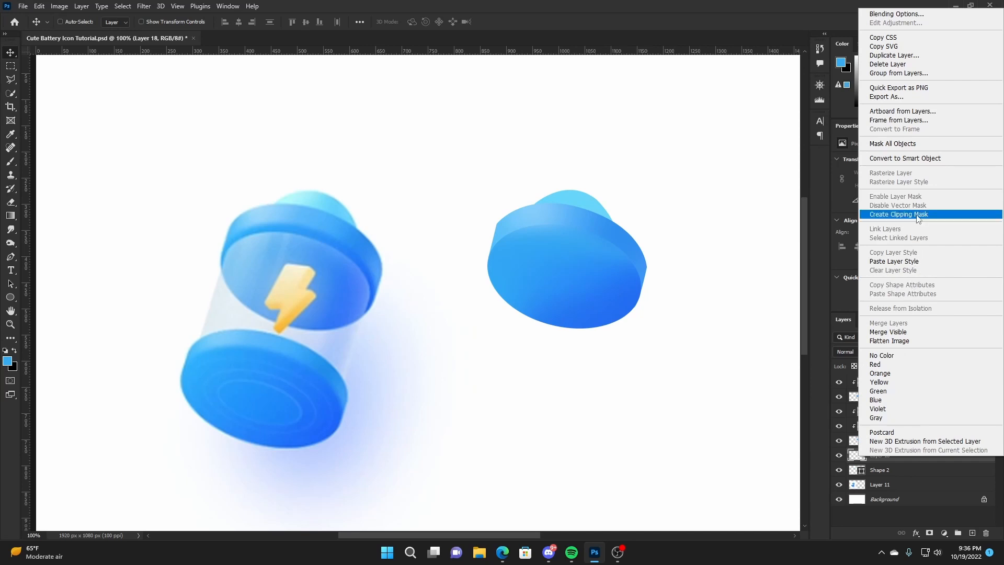
pyautogui.click(900, 216)
# - Paint a soft white highlight on the upper-left part of the knob with the brush
pyautogui.press('b')
pyautogui.keyDown('alt'); pyautogui.click(296, 200); pyautogui.keyUp('alt')
pyautogui.keyDown('alt'); pyautogui.click(565, 183); pyautogui.keyUp('alt')
pyautogui.click(551, 197)
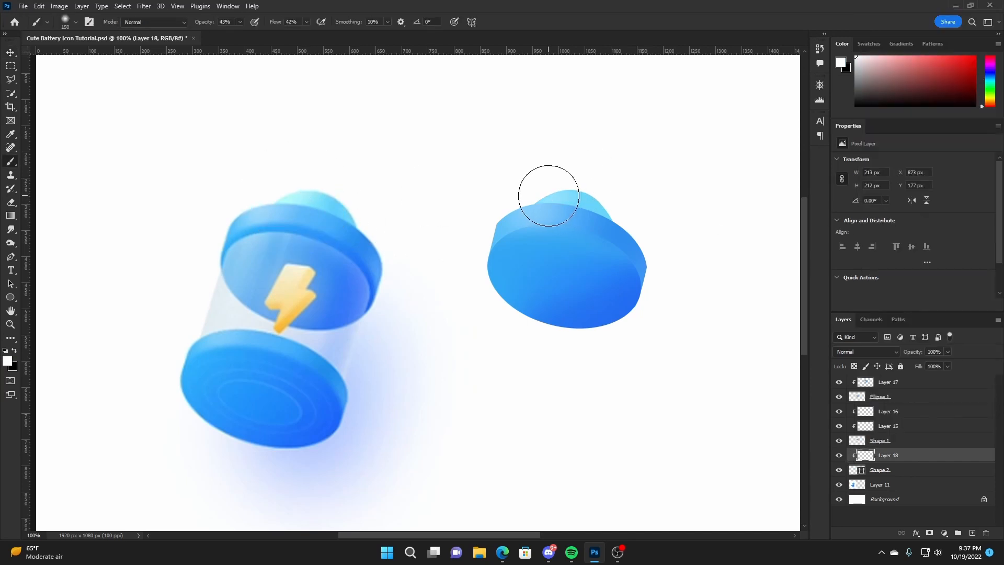
pyautogui.click(570, 185)
pyautogui.press('v')
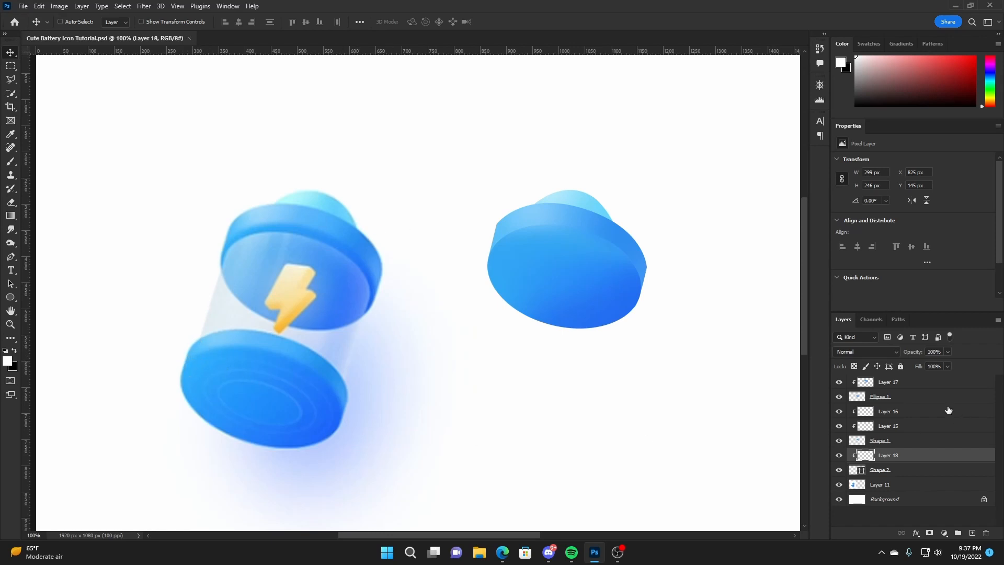
# - Draw a white ellipse over the front face of the reference battery's lower cap, above Layer 17
pyautogui.click(943, 388)
pyautogui.click(973, 533)
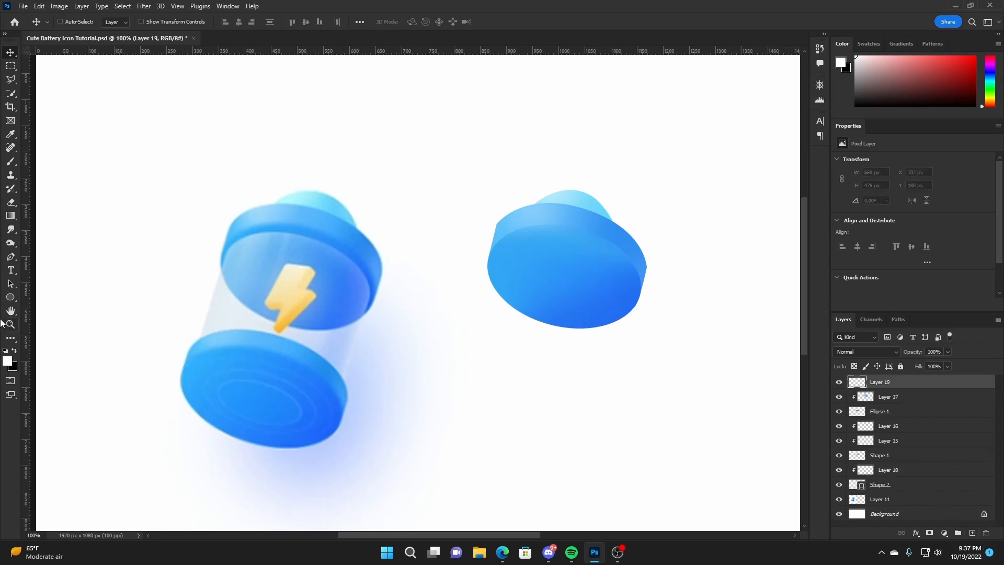
pyautogui.click(10, 297)
pyautogui.moveTo(194, 354); pyautogui.dragTo(345, 397)
# - Adjust the white ellipse with Free Transform so it matches the tilt and size of the reference's lower cap face
pyautogui.press('v')
pyautogui.hotkey('ctrl', 't')
pyautogui.press('Return')
pyautogui.hotkey('ctrl', 't')
pyautogui.press('Return')
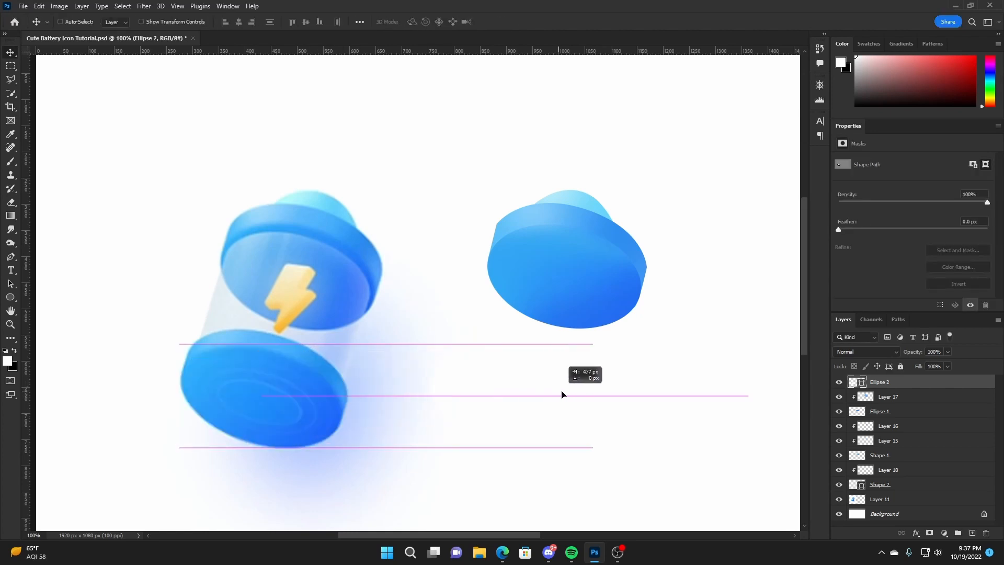
# - Place the white ellipse below the new upper cap and fill it with deep blue sampled from the reference's lower cap
pyautogui.hotkey('ctrl', 'z')
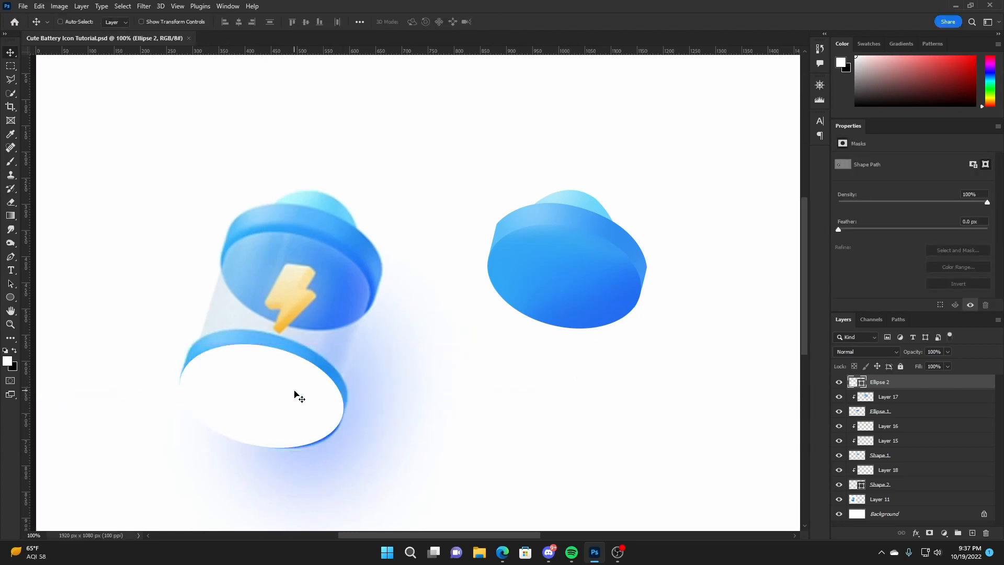
pyautogui.moveTo(294, 392); pyautogui.dragTo(568, 402)
pyautogui.doubleClick(853, 383)
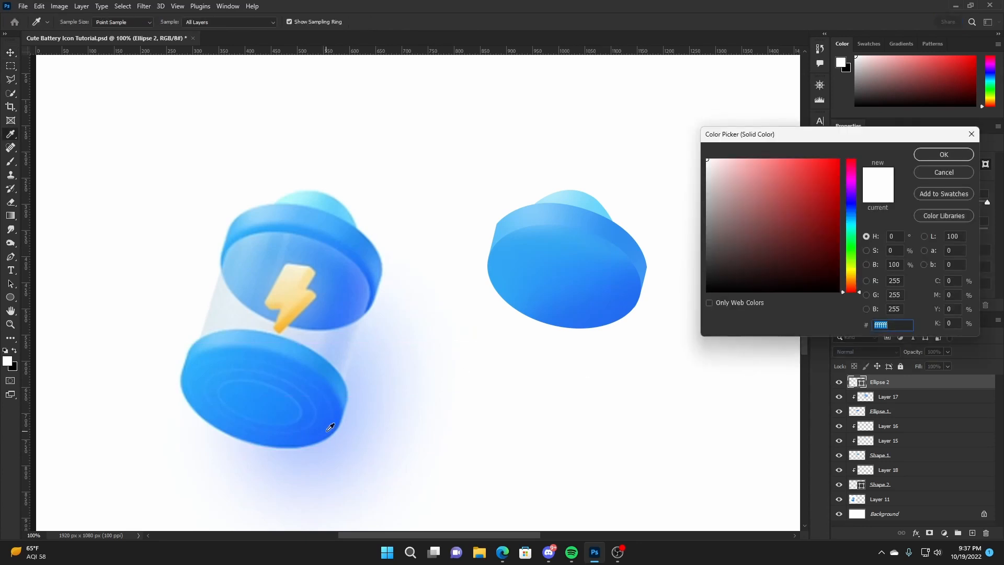
pyautogui.click(330, 425)
pyautogui.click(944, 156)
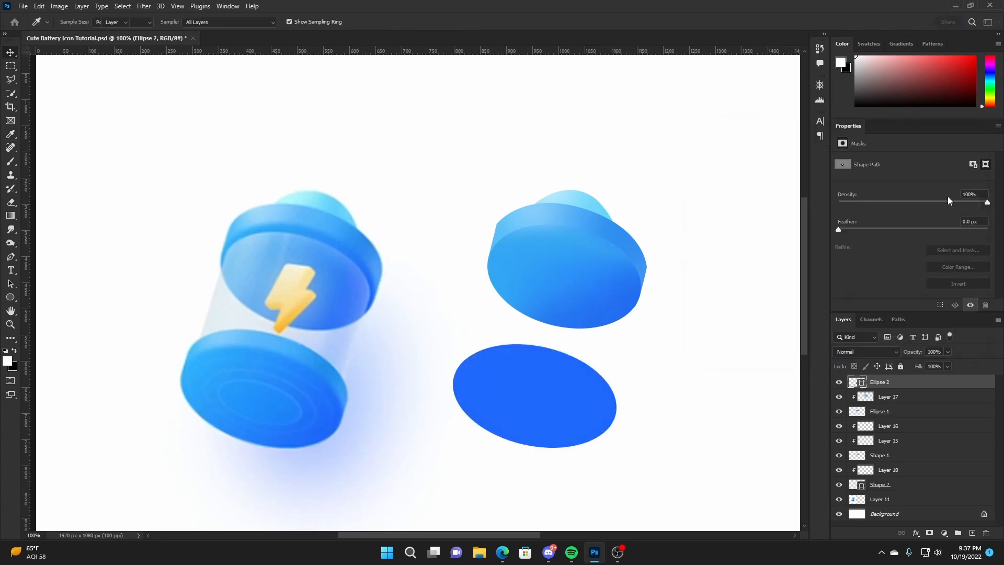
# - Clip a new layer to Ellipse 2 and paint its left side with sampled light blue using a soft 250 px brush
pyautogui.click(974, 532)
pyautogui.keyDown('alt'); pyautogui.click(901, 385); pyautogui.keyUp('alt')
pyautogui.press('b')
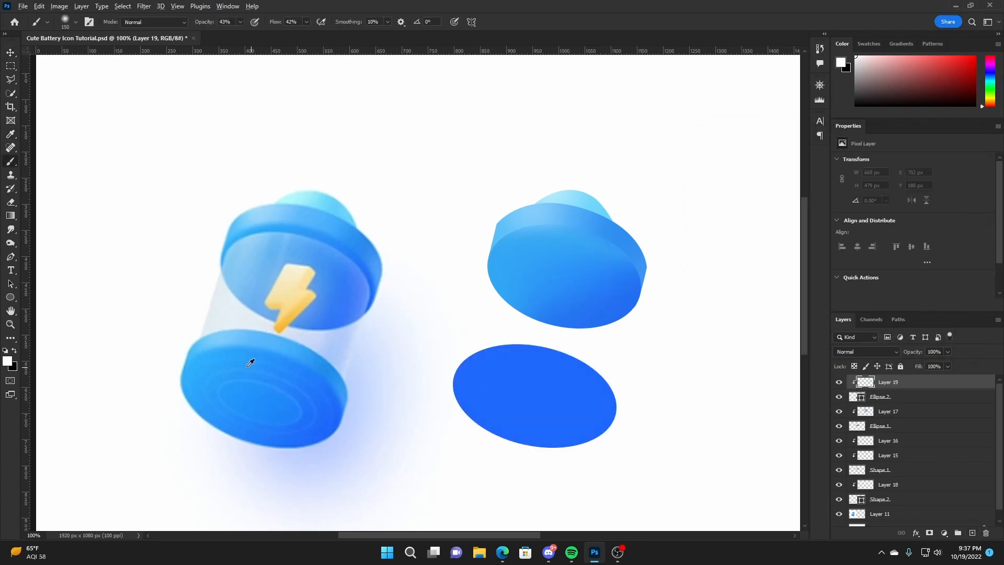
pyautogui.keyDown('alt'); pyautogui.click(197, 362); pyautogui.keyUp('alt')
pyautogui.press(']')
pyautogui.press(']')
pyautogui.press(']')
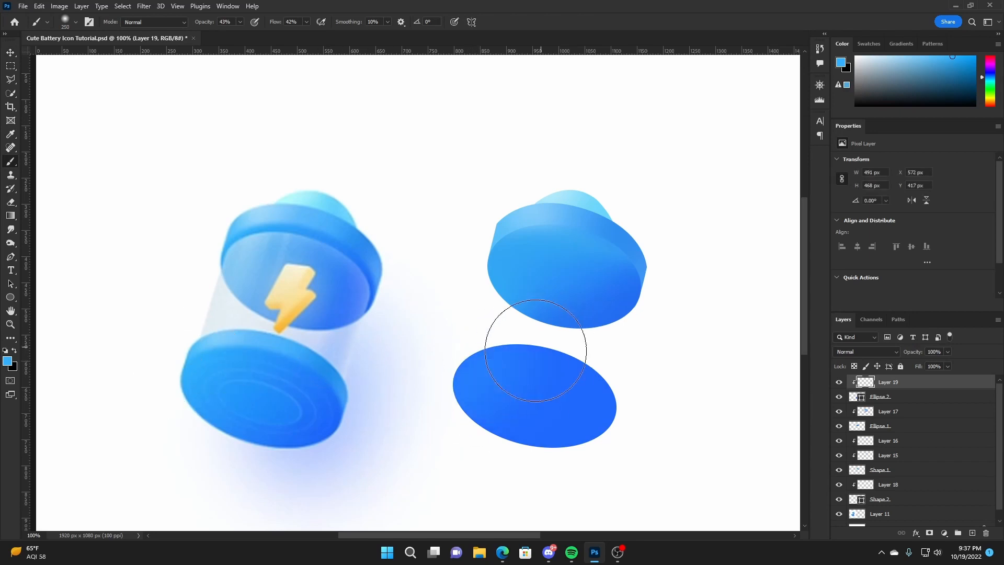
pyautogui.moveTo(535, 350)
pyautogui.mouseDown()
pyautogui.moveTo(450, 369)
pyautogui.moveTo(426, 392)
pyautogui.moveTo(525, 325)
pyautogui.moveTo(418, 461)
pyautogui.moveTo(415, 406)
pyautogui.moveTo(486, 442)
pyautogui.moveTo(526, 437)
pyautogui.moveTo(544, 418)
pyautogui.mouseUp()
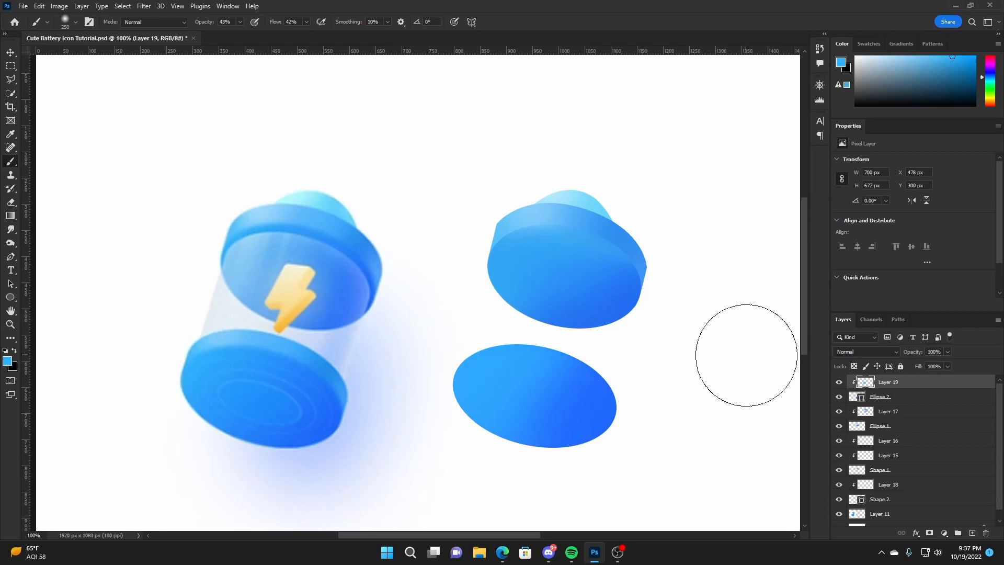
pyautogui.press('v')
# - Trace the side of the reference's lower cap as a closed black Pen shape on a new layer beneath Ellipse 2
pyautogui.click(914, 411)
pyautogui.click(973, 533)
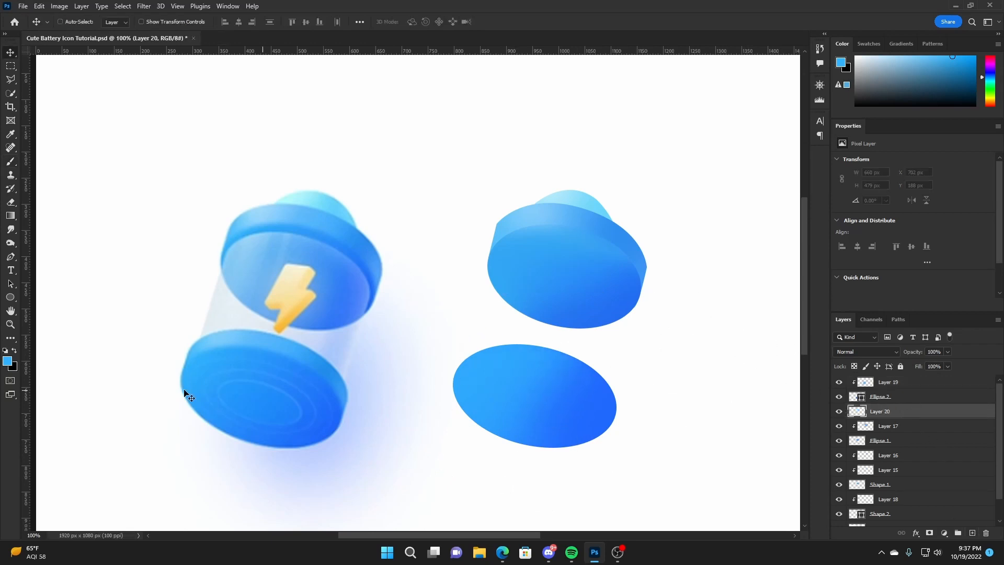
pyautogui.press('p')
pyautogui.press('d')
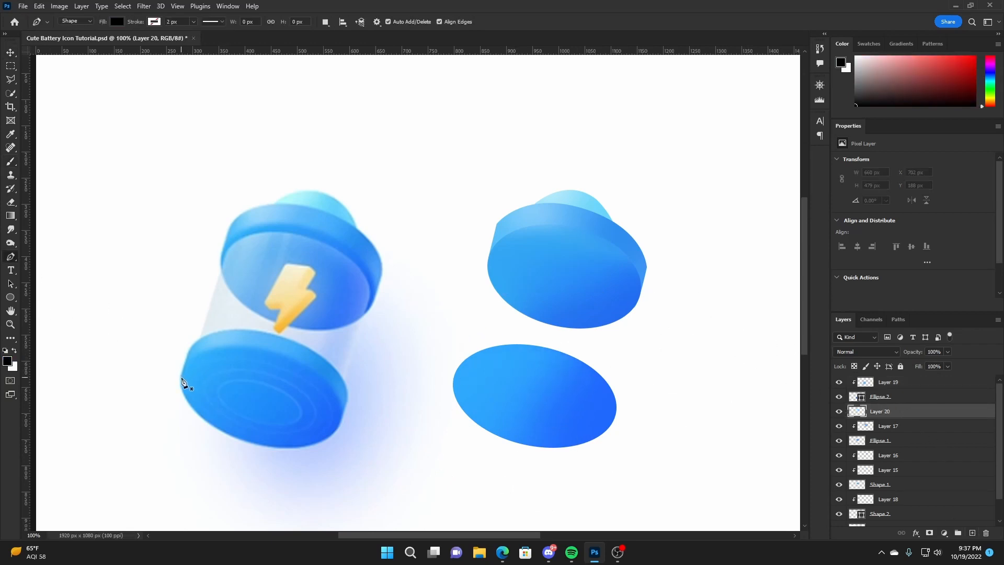
pyautogui.click(182, 372)
pyautogui.click(182, 348)
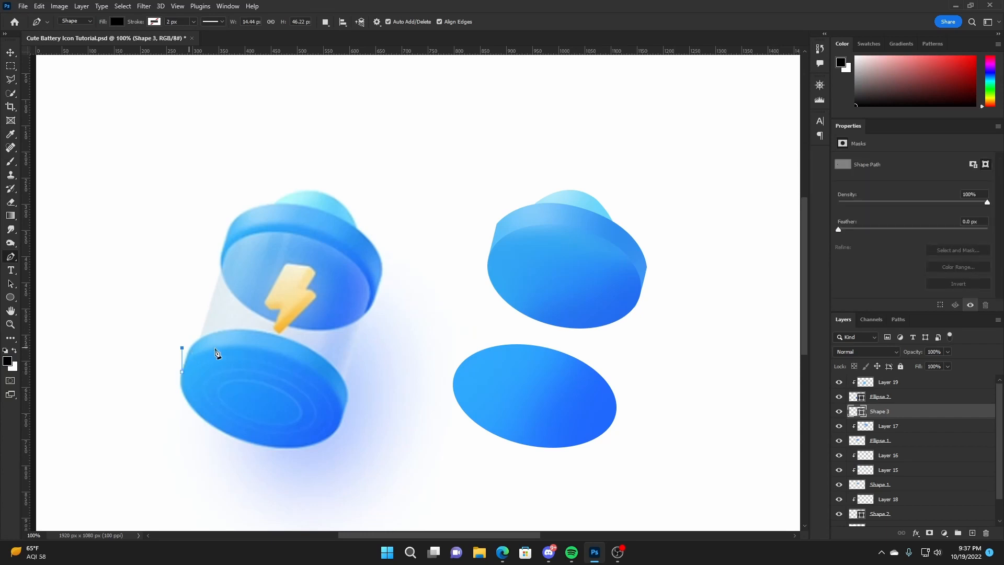
pyautogui.hotkey('ctrl', 'z')
pyautogui.click(191, 348)
pyautogui.moveTo(296, 343); pyautogui.dragTo(385, 383)
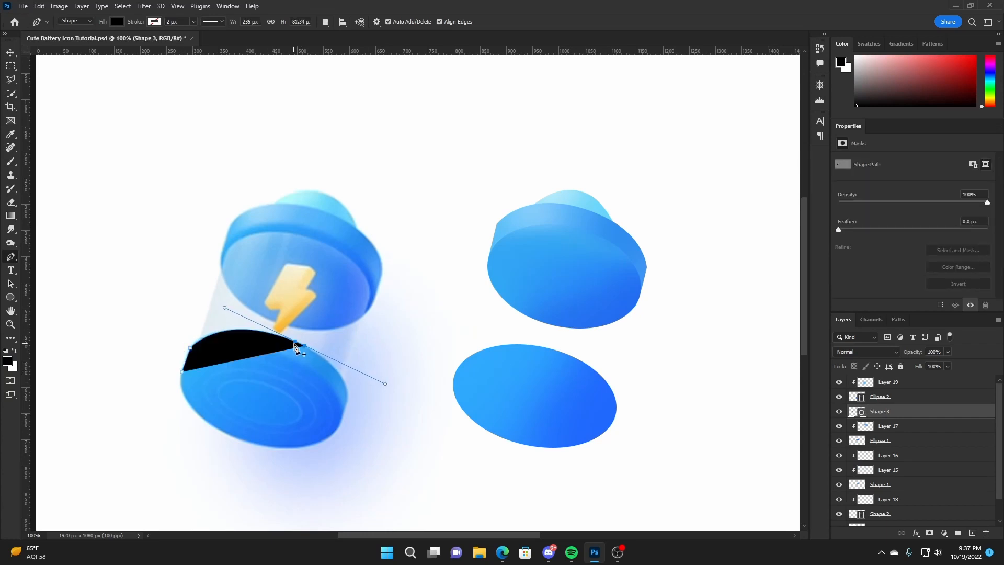
pyautogui.keyDown('alt'); pyautogui.click(305, 346); pyautogui.keyUp('alt')
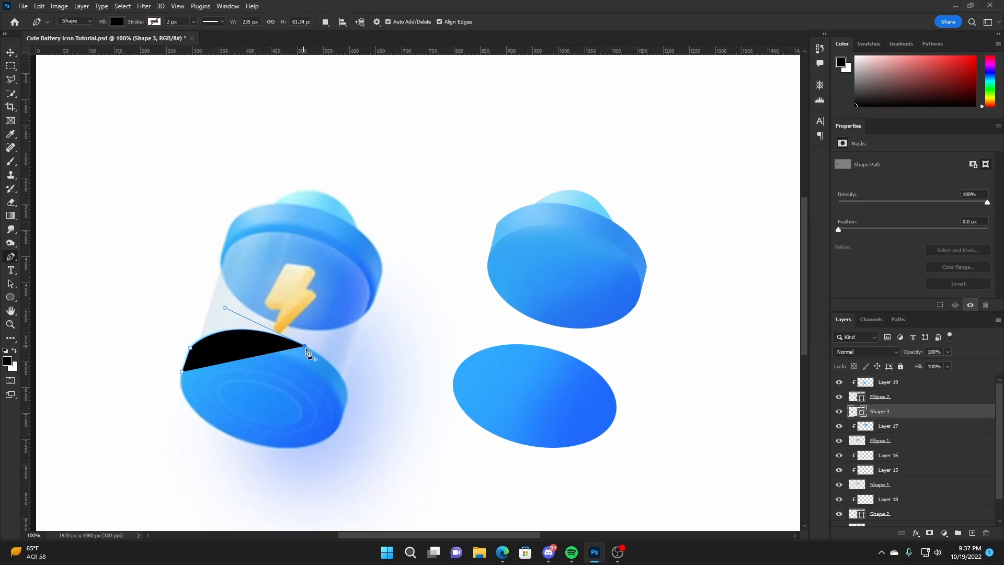
pyautogui.moveTo(356, 422); pyautogui.dragTo(355, 420)
pyautogui.keyDown('alt'); pyautogui.click(349, 396); pyautogui.keyUp('alt')
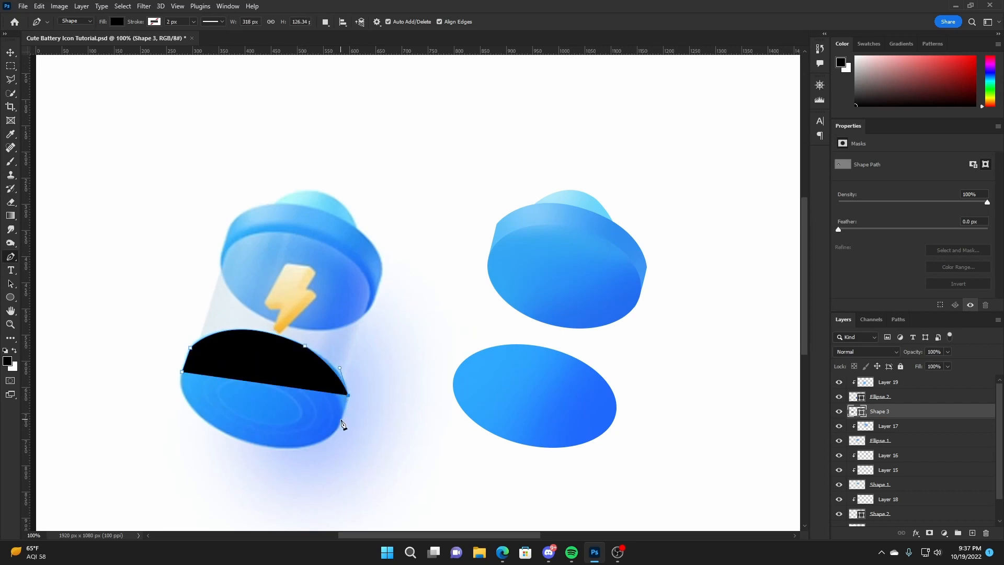
pyautogui.click(341, 421)
pyautogui.click(182, 373)
# - Move the black side shape behind the lower ellipse as its rim and fill it with 339af4 sampled from the reference
pyautogui.press('v')
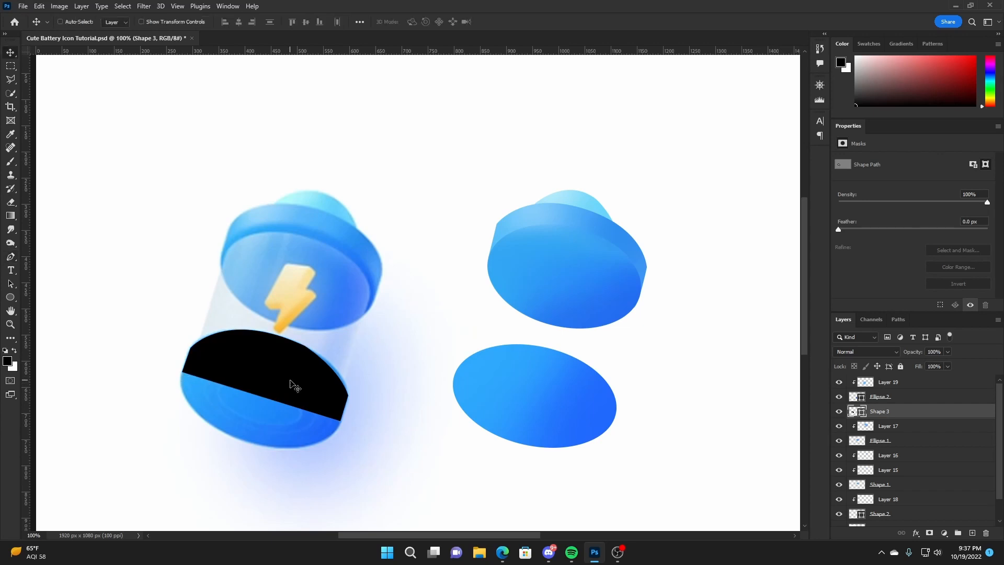
pyautogui.moveTo(279, 393); pyautogui.dragTo(551, 392)
pyautogui.doubleClick(857, 411)
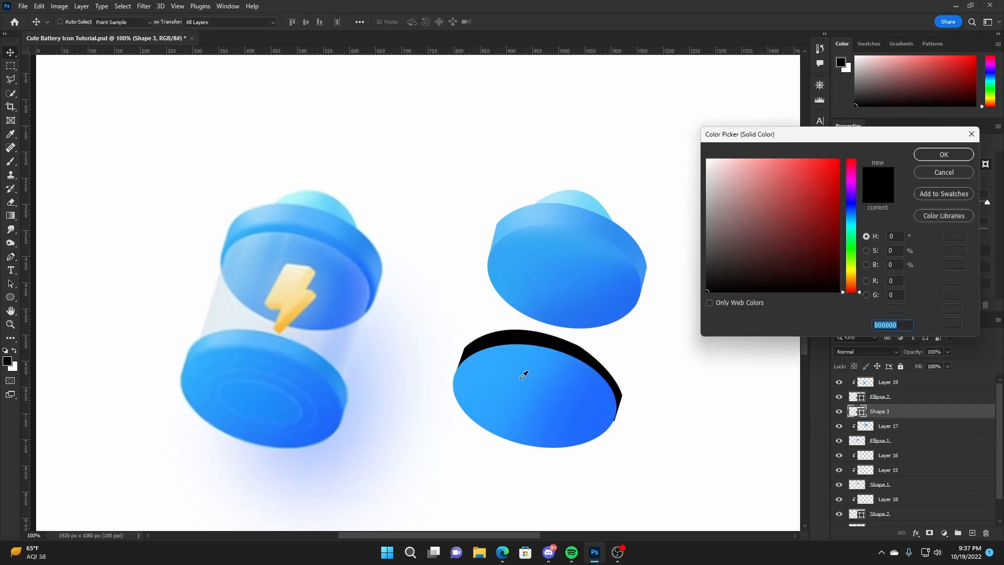
pyautogui.click(345, 383)
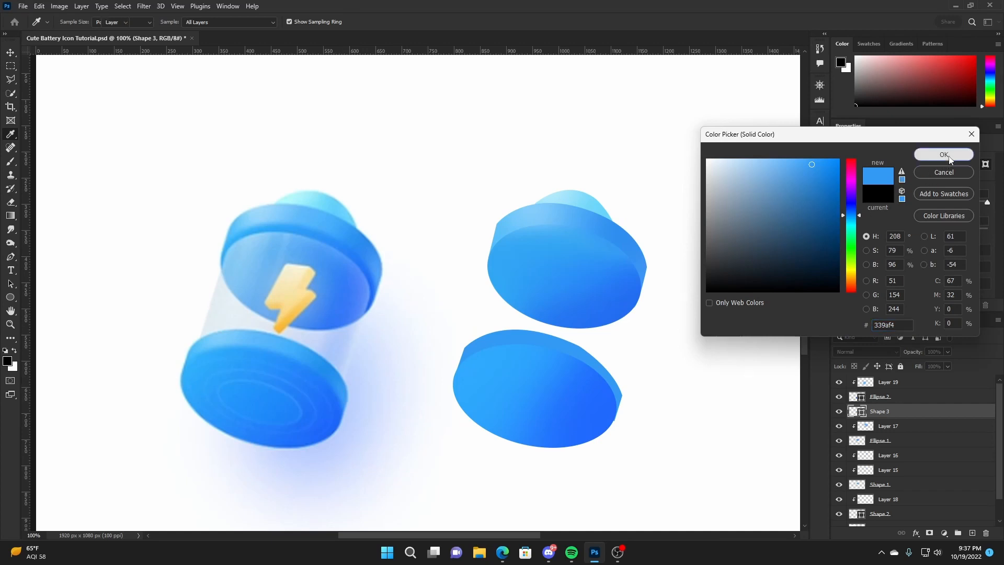
pyautogui.click(944, 155)
# - Clip a new layer to Shape 3 and paint a soft white highlight along the upper-left part of the lower cap's rim
pyautogui.click(973, 533)
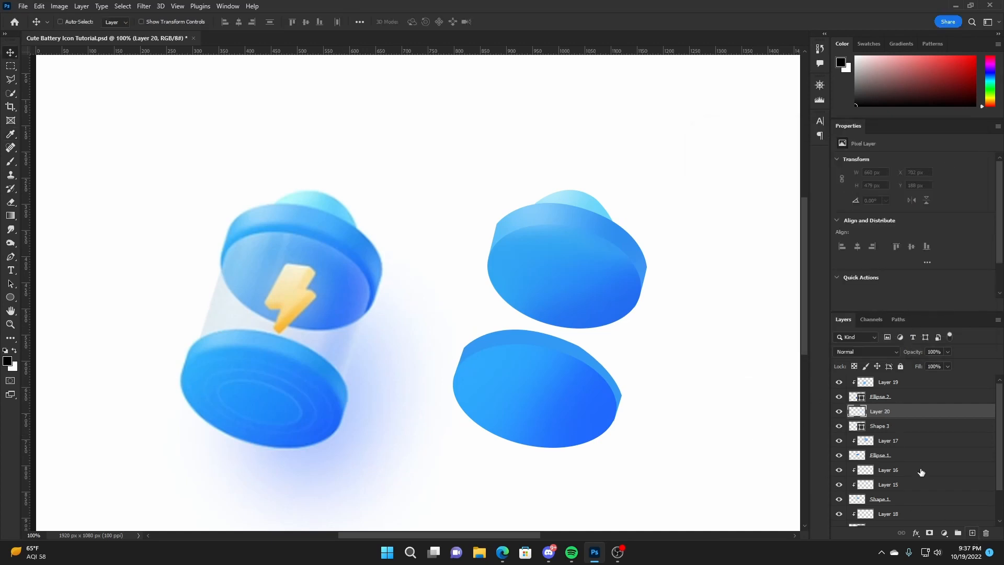
pyautogui.keyDown('alt'); pyautogui.click(890, 418); pyautogui.keyUp('alt')
pyautogui.press('b')
pyautogui.keyDown('alt'); pyautogui.click(231, 337); pyautogui.keyUp('alt')
pyautogui.press('d')
pyautogui.press('x')
pyautogui.click(512, 336)
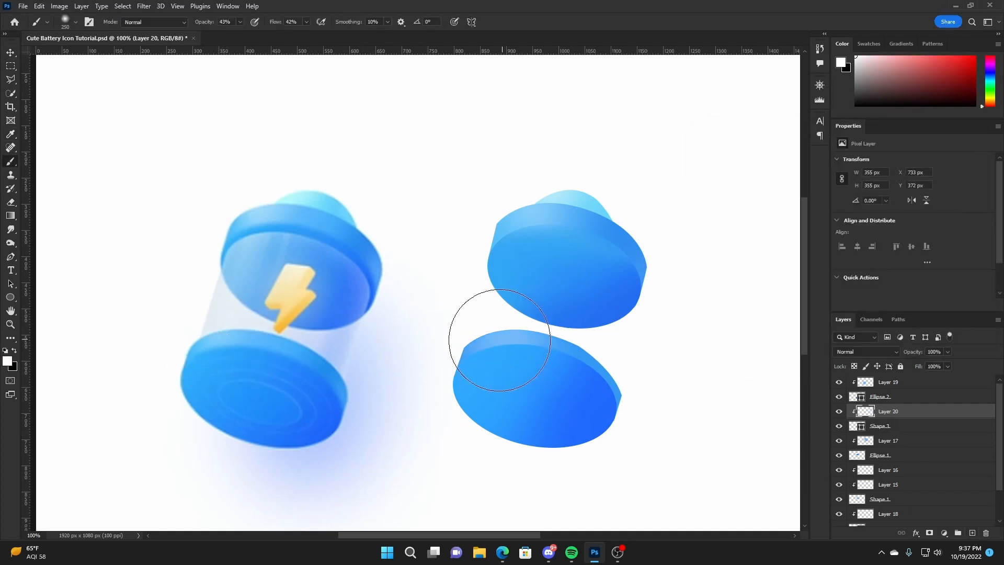
pyautogui.moveTo(499, 340); pyautogui.dragTo(538, 337)
# - Keep Layer 20's blend mode at Normal, lower its opacity to 80%, and save the document
pyautogui.press('v')
pyautogui.click(866, 352)
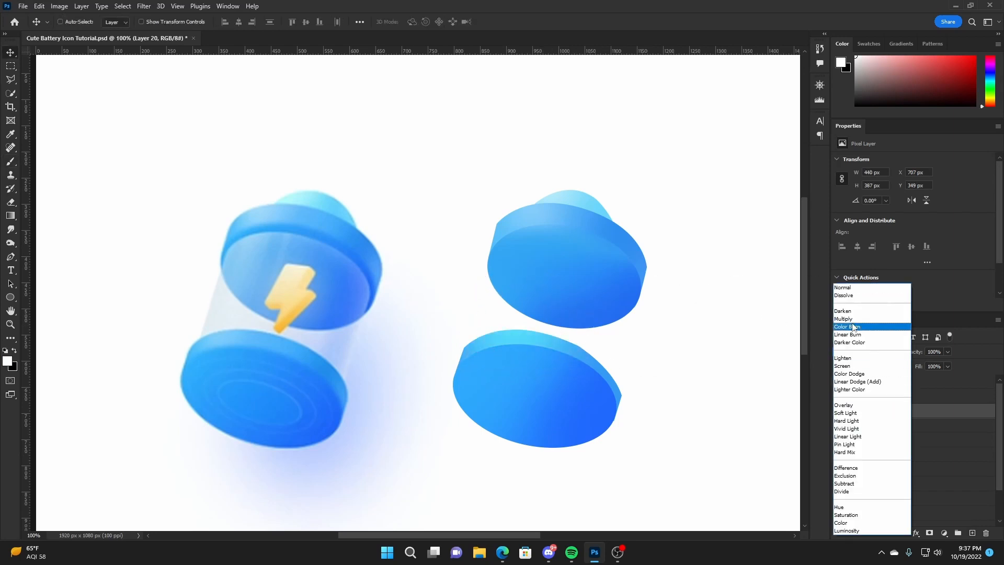
pyautogui.click(844, 288)
pyautogui.moveTo(911, 354); pyautogui.dragTo(906, 355)
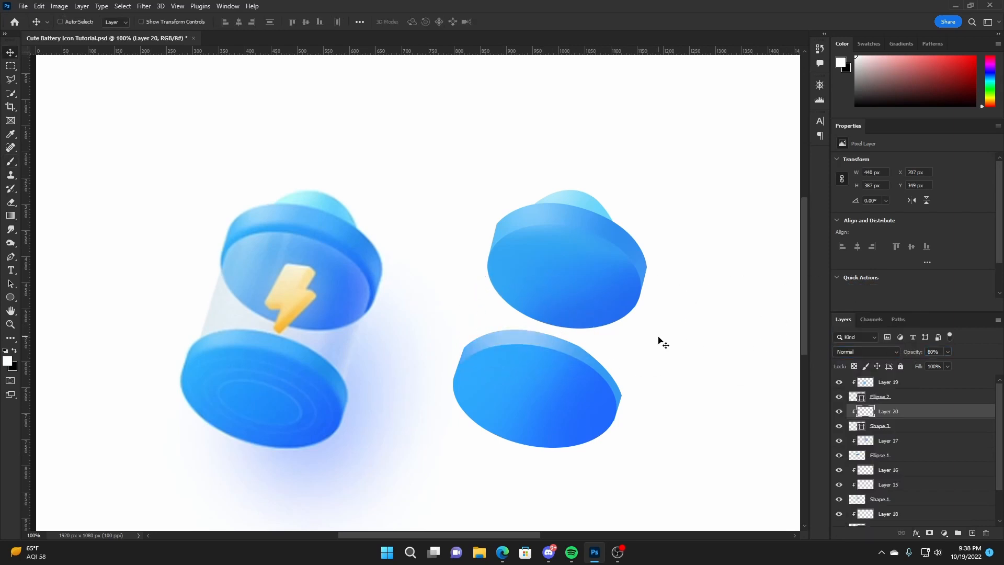
pyautogui.hotkey('ctrl', 's')
# - Trace the reference battery's transparent body between the caps as a closed, curved-top Pen shape on a new layer above Layer 19
pyautogui.click(931, 384)
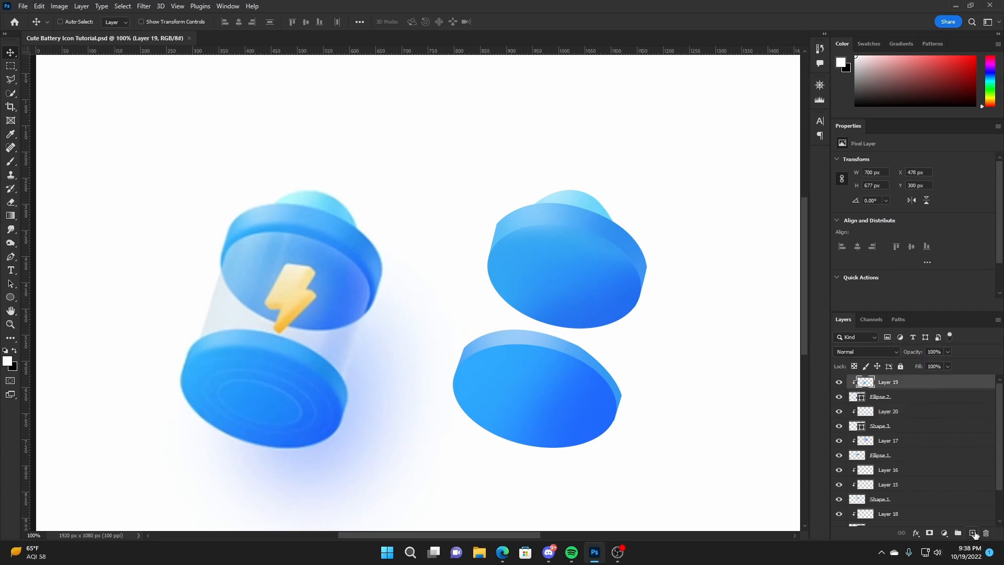
pyautogui.click(973, 533)
pyautogui.click(11, 257)
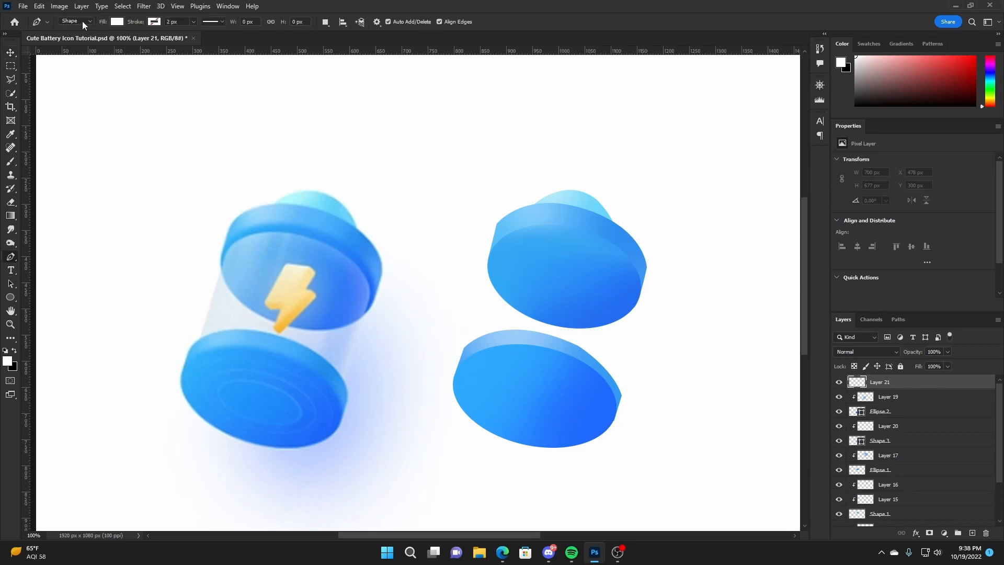
pyautogui.click(72, 38)
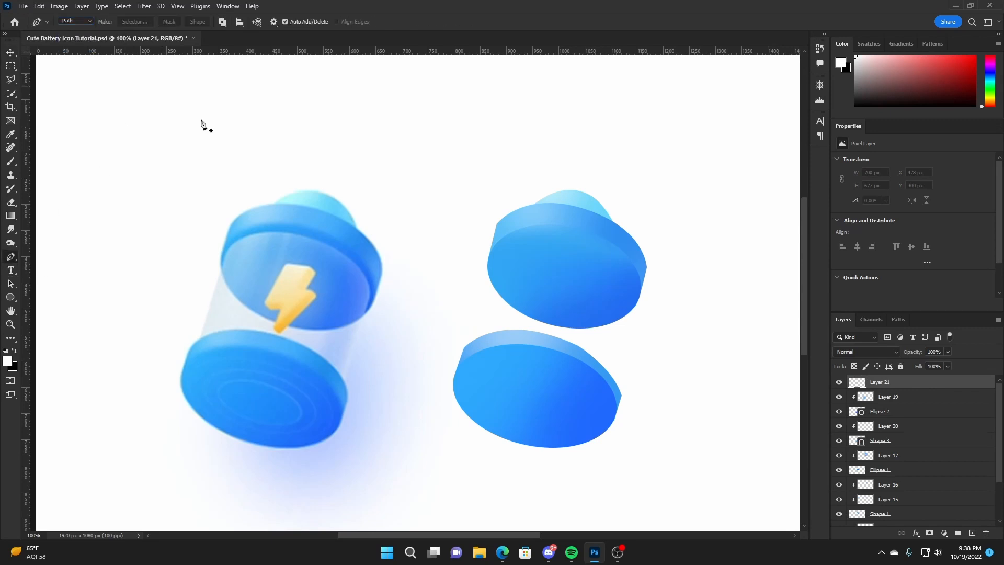
pyautogui.click(77, 30)
pyautogui.click(226, 251)
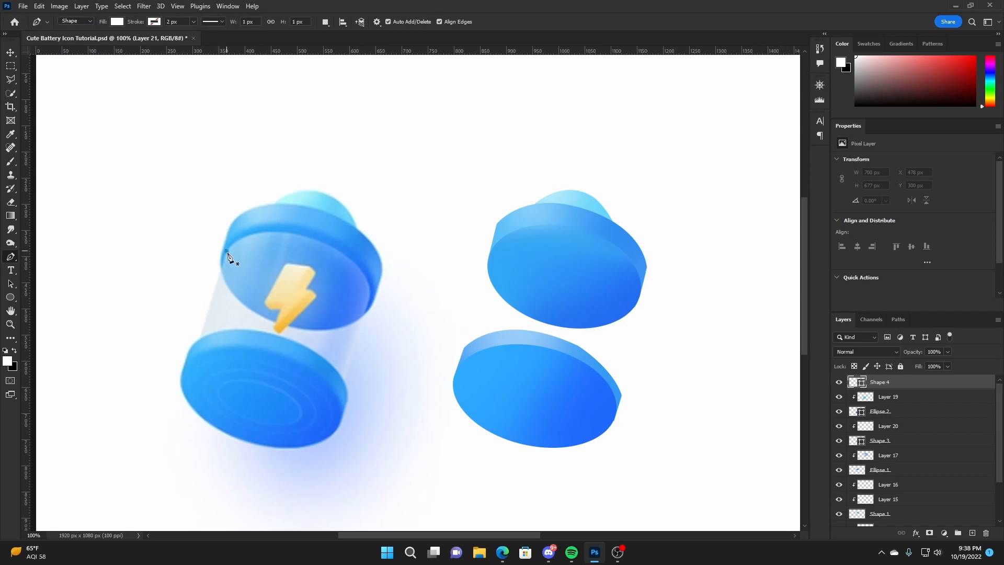
pyautogui.click(199, 344)
pyautogui.click(339, 394)
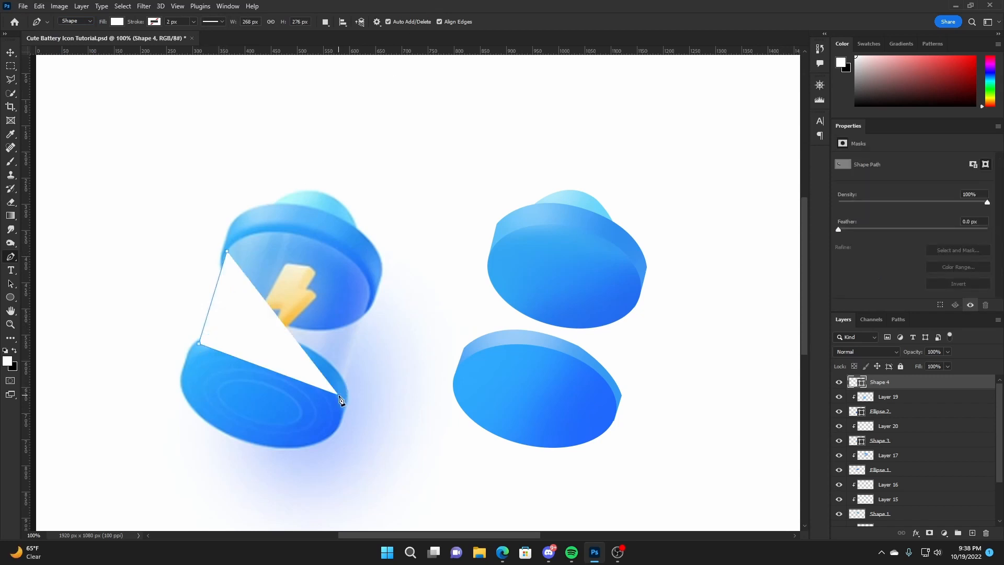
pyautogui.click(371, 293)
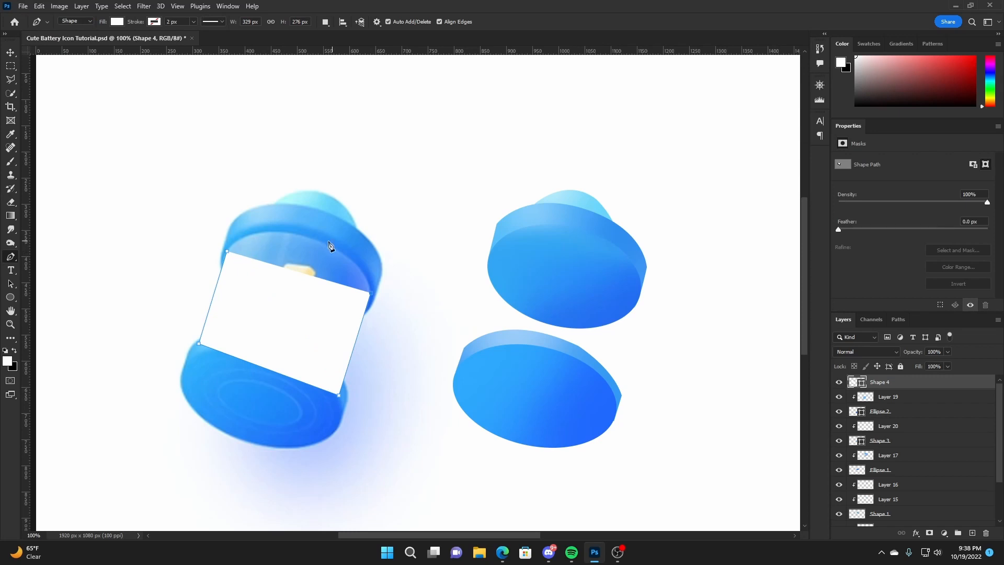
pyautogui.moveTo(251, 232); pyautogui.dragTo(230, 262)
# - Recolor the traced body shape, Shape 4, to solid black
pyautogui.press('v')
pyautogui.doubleClick(854, 383)
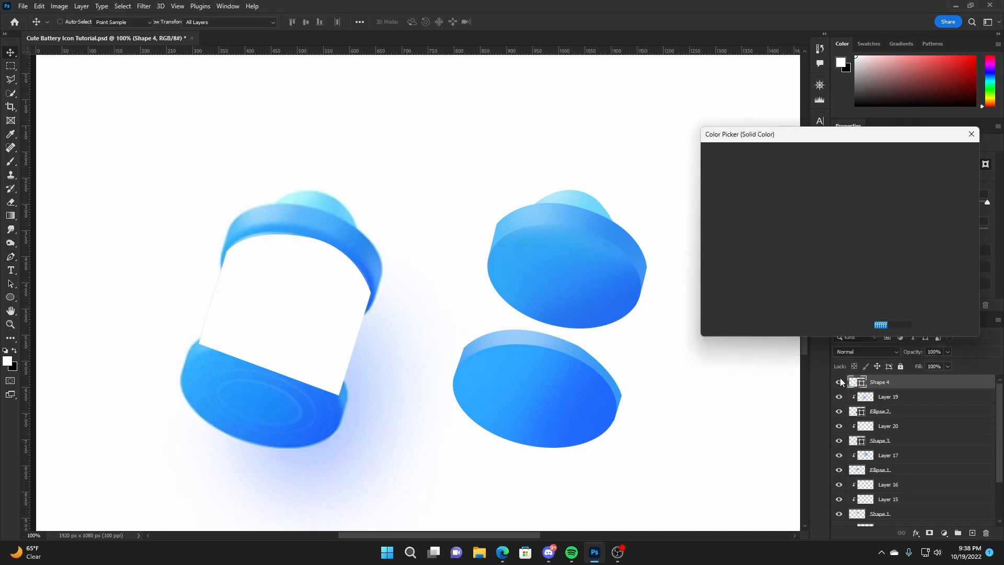
pyautogui.moveTo(759, 267); pyautogui.dragTo(589, 349)
pyautogui.click(962, 157)
# - Move the black body shape onto the recreated battery's caps and lower its Fill until it is fully transparent
pyautogui.moveTo(388, 348); pyautogui.dragTo(655, 347)
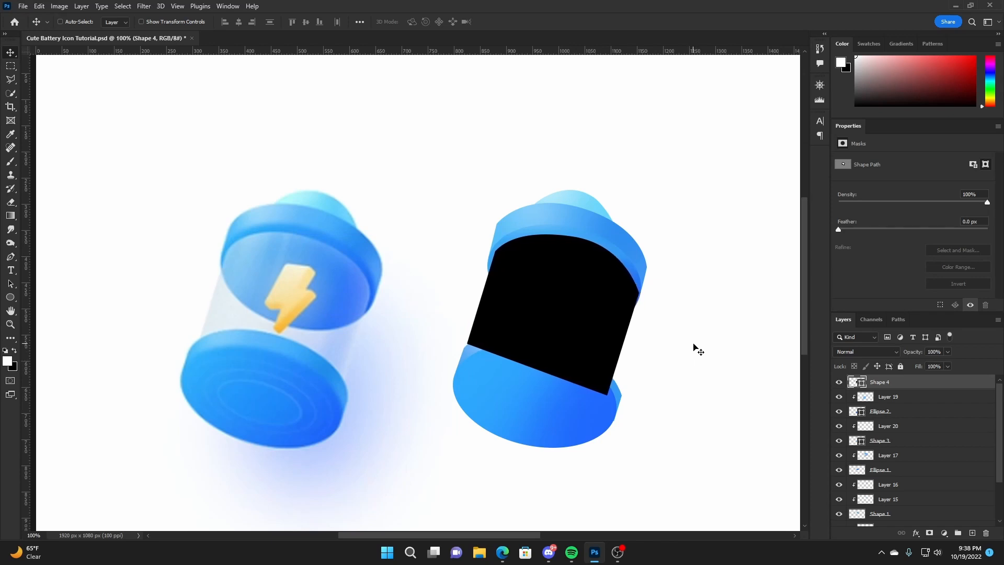
pyautogui.hotkey('ctrl', 's')
pyautogui.moveTo(923, 369); pyautogui.dragTo(685, 366)
# - Load Shape 4's outline as a selection on a new layer and paint a soft white highlight along its left edge
pyautogui.click(973, 533)
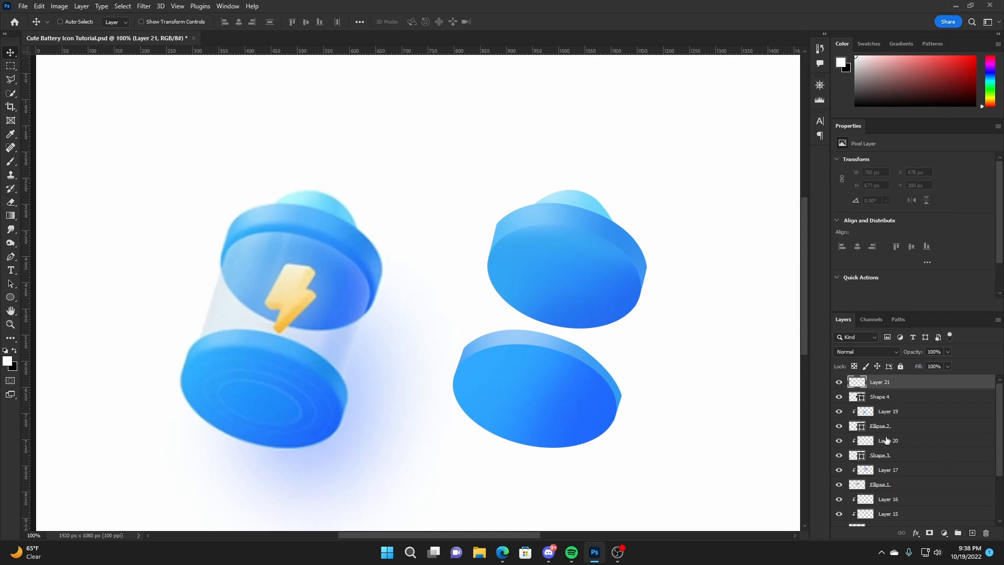
pyautogui.keyDown('ctrl'); pyautogui.click(858, 399); pyautogui.keyUp('ctrl')
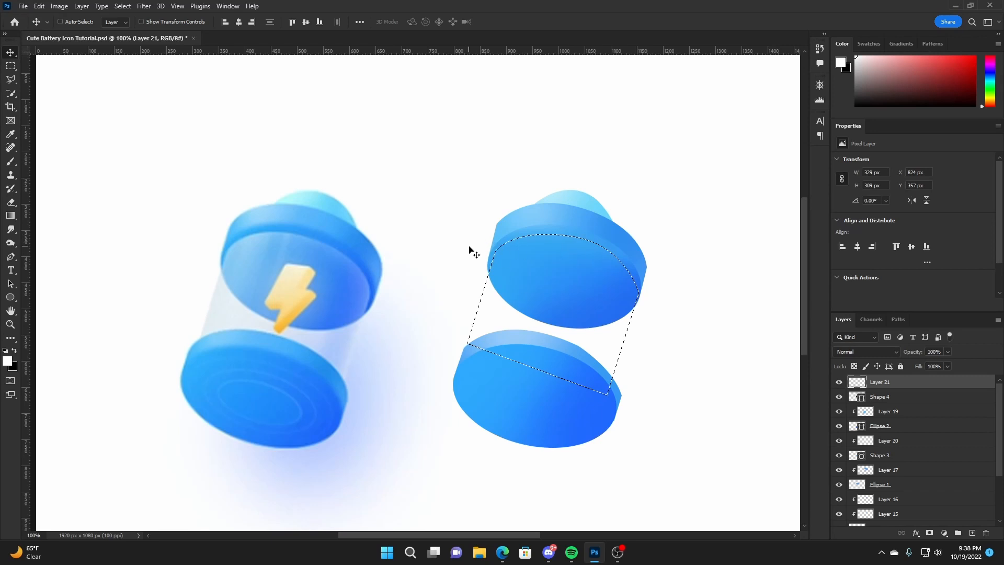
pyautogui.press('b')
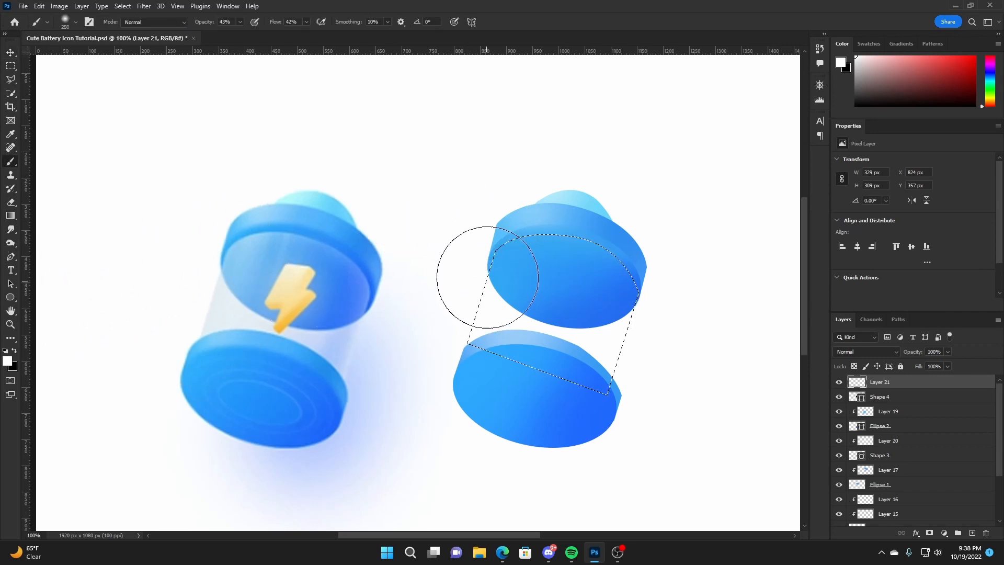
pyautogui.press(']')
pyautogui.moveTo(493, 259); pyautogui.dragTo(440, 338)
pyautogui.press('[')
pyautogui.press('[')
pyautogui.moveTo(482, 221); pyautogui.dragTo(465, 361)
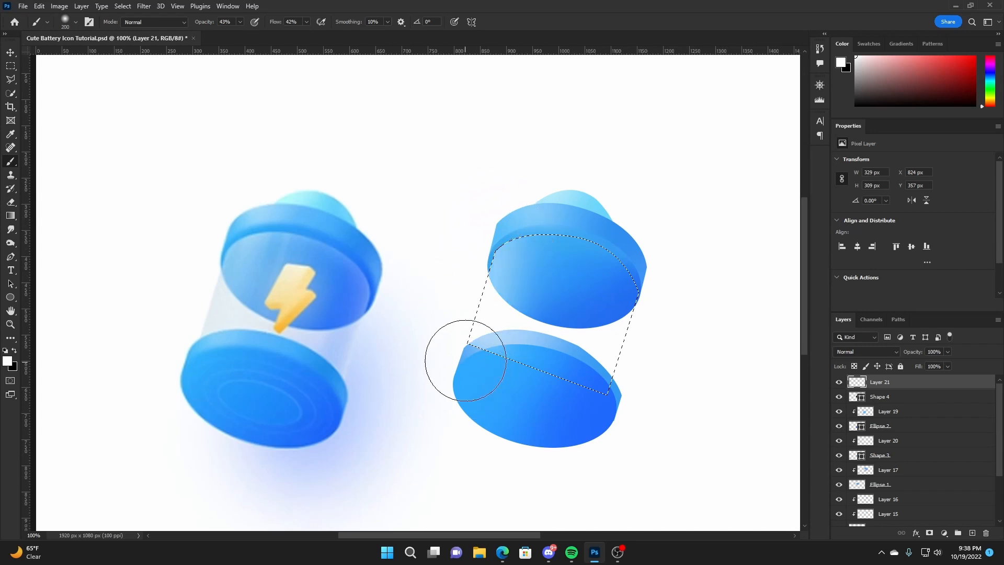
# - Paint a soft white highlight along the upper-right curved edge of the body selection using a smaller brush
pyautogui.press('[')
pyautogui.press('[')
pyautogui.press('[')
pyautogui.press('[')
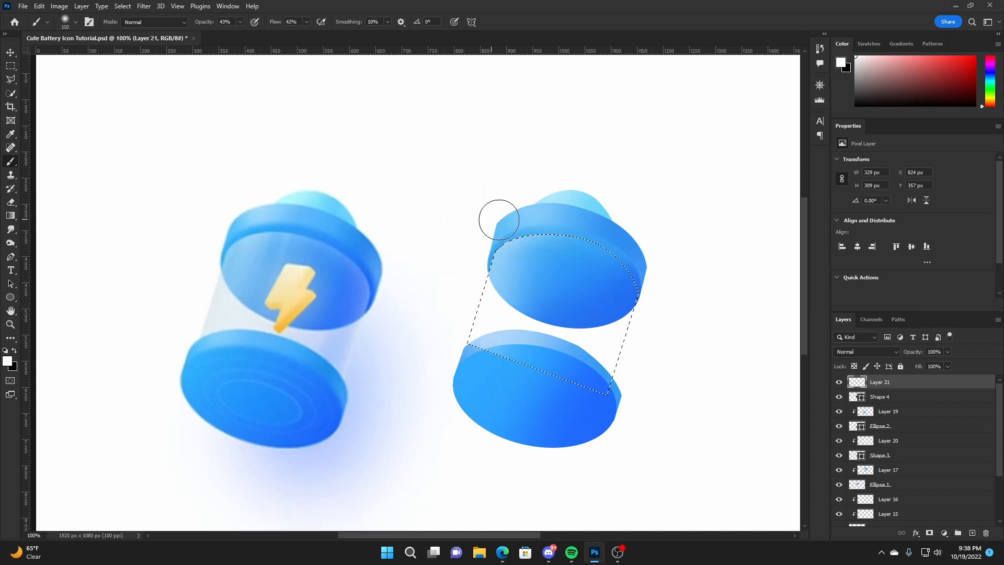
pyautogui.moveTo(574, 228); pyautogui.dragTo(684, 263)
pyautogui.press(']')
pyautogui.moveTo(589, 222); pyautogui.dragTo(664, 263)
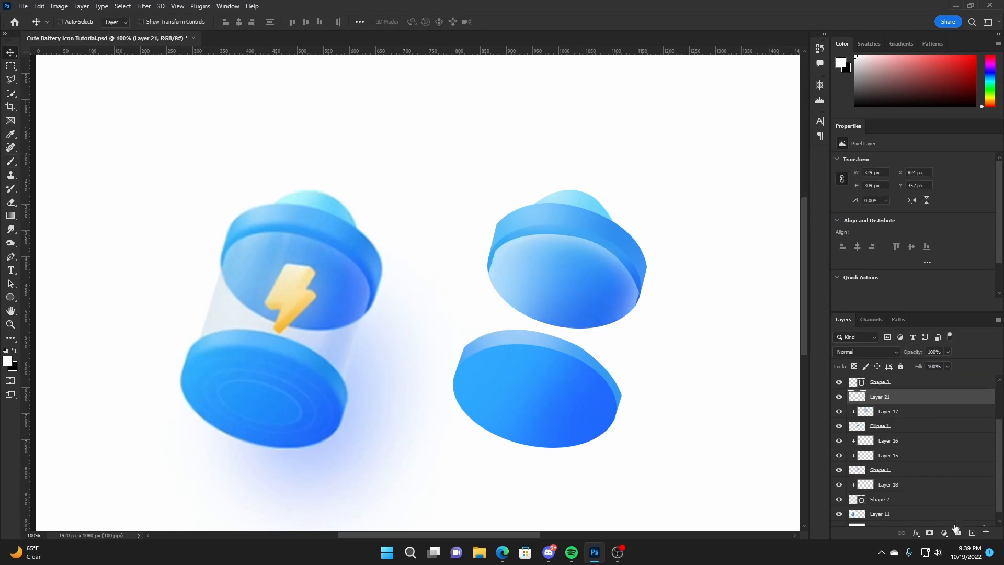
# - Clip a new layer to Layer 21 and paint soft black shading on the left side of the transparent body
pyautogui.click(972, 533)
pyautogui.keyDown('alt'); pyautogui.click(894, 403); pyautogui.keyUp('alt')
pyautogui.press('b')
pyautogui.press('x')
pyautogui.moveTo(506, 361); pyautogui.dragTo(487, 338)
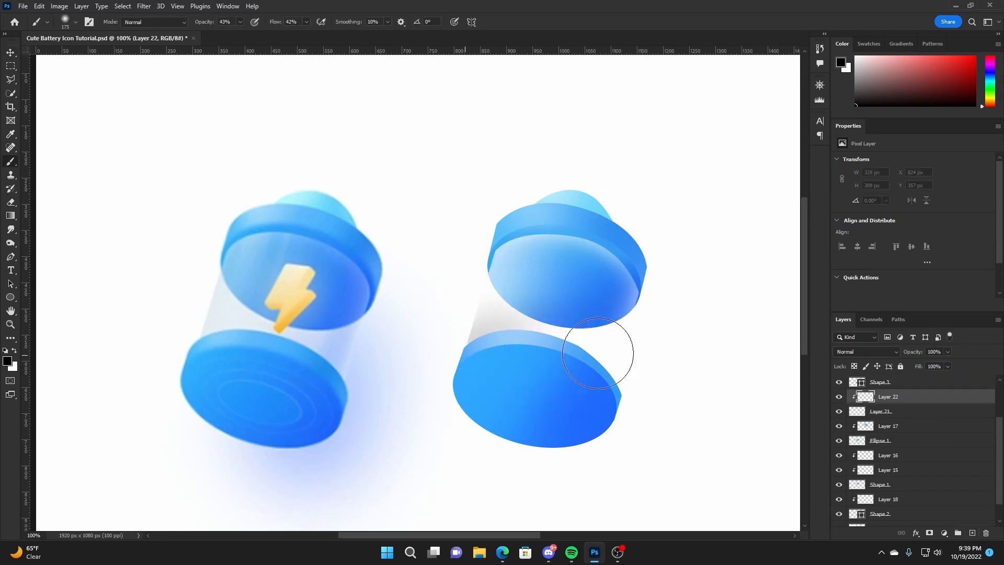
# - Try extra soft black strokes on the transparent body, including with a larger brush, and undo them
pyautogui.moveTo(598, 353); pyautogui.dragTo(468, 344)
pyautogui.hotkey('ctrl', 'z')
pyautogui.press(']')
pyautogui.press(']')
pyautogui.press(']')
pyautogui.moveTo(491, 299); pyautogui.dragTo(496, 307)
pyautogui.hotkey('ctrl', 'z')
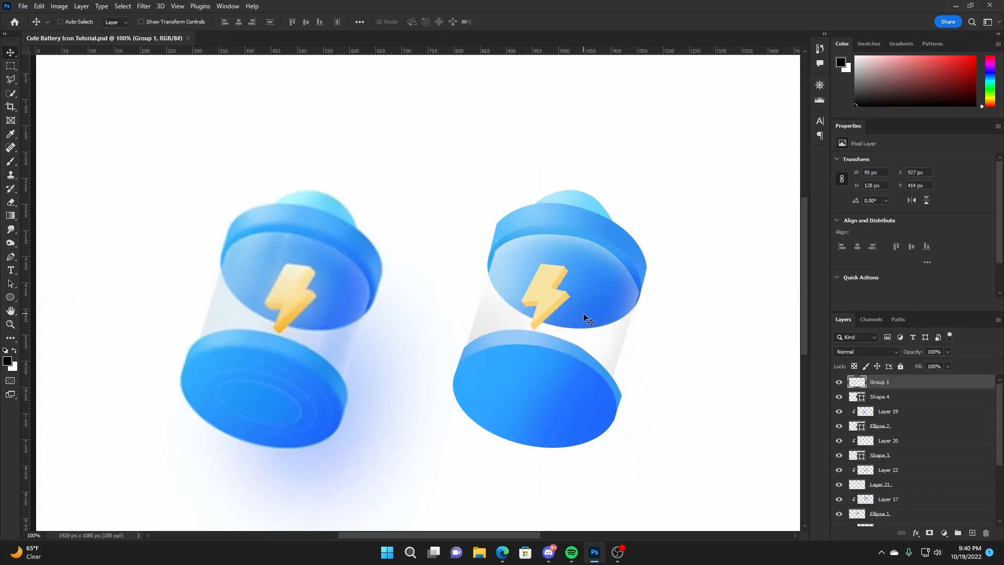
# - Nudge the lightning bolt slightly down and right, and group all battery layers from Group 1 through Shape 2
pyautogui.moveTo(585, 315); pyautogui.dragTo(593, 323)
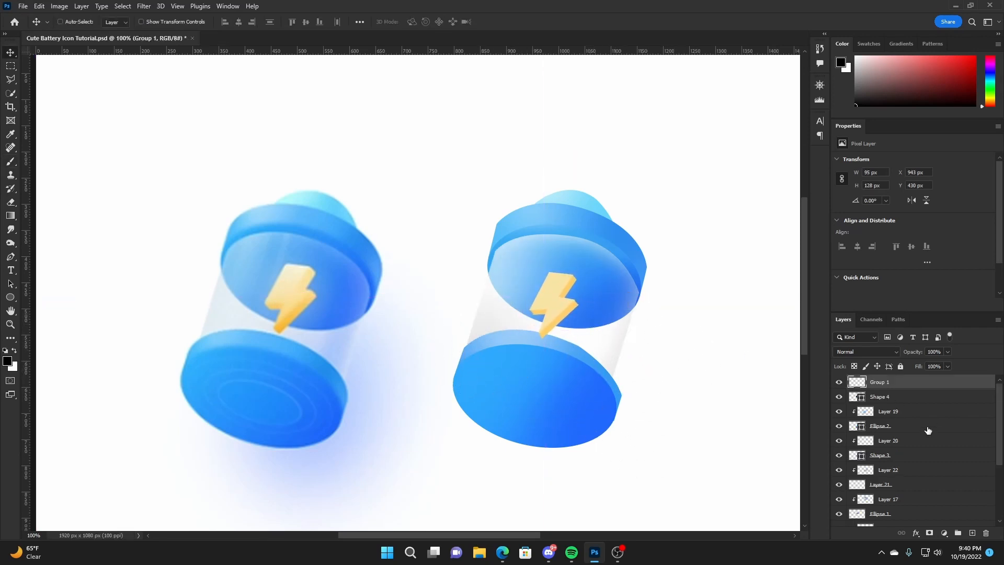
pyautogui.scroll(-4, 907, 458)
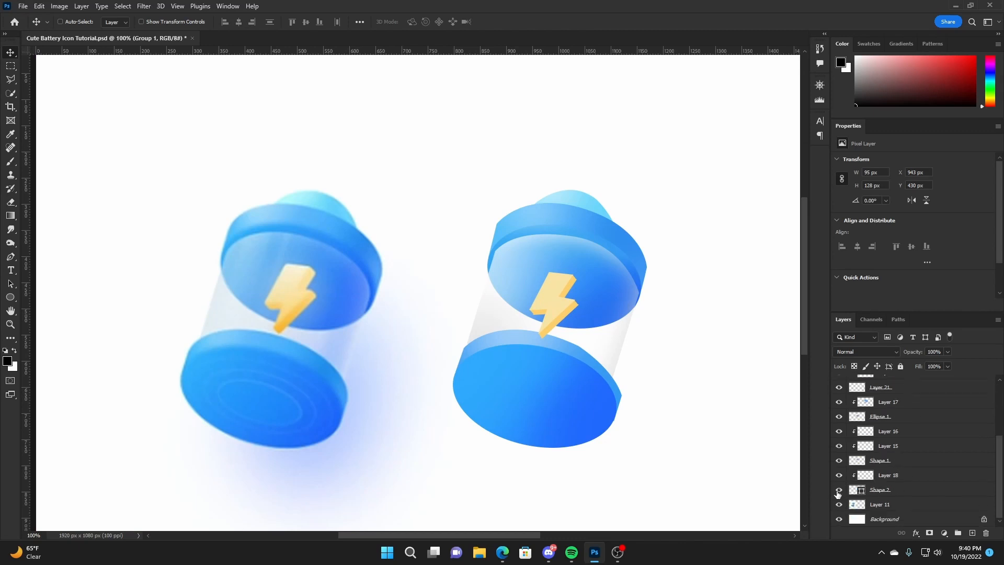
pyautogui.keyDown('shift'); pyautogui.click(881, 494); pyautogui.keyUp('shift')
pyautogui.hotkey('ctrl', 'g')
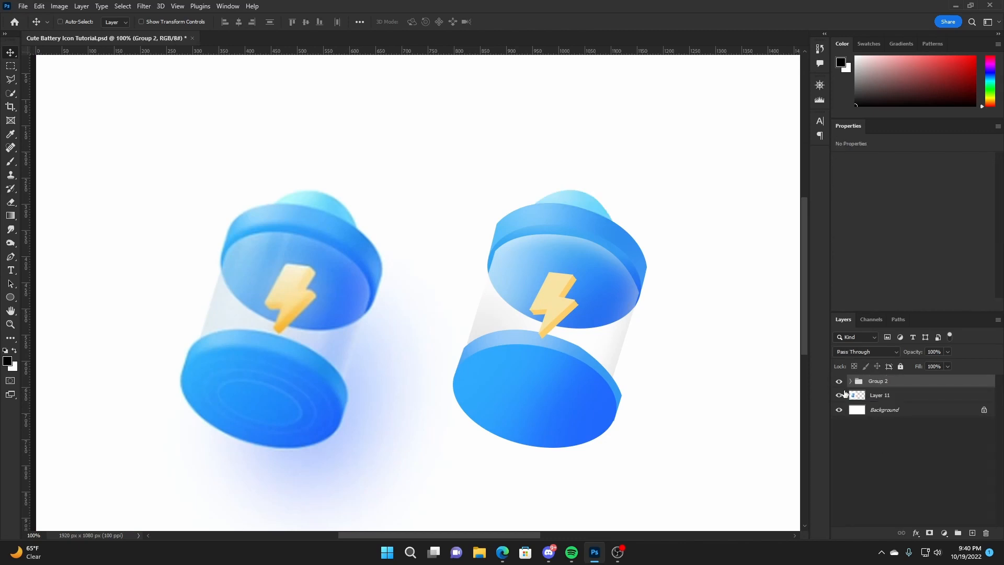
# - Hide the reference on Layer 11 and center Group 2 horizontally and vertically on the canvas
pyautogui.click(839, 395)
pyautogui.moveTo(573, 347); pyautogui.dragTo(503, 355)
pyautogui.hotkey('ctrl', '-')
pyautogui.hotkey('ctrl', '-')
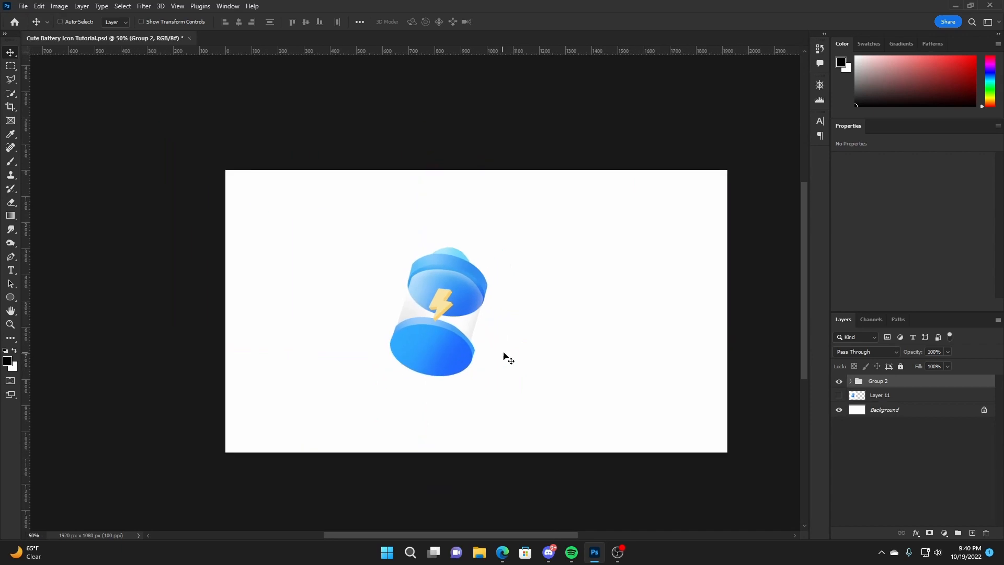
pyautogui.hotkey('ctrl', 'a')
pyautogui.click(239, 22)
pyautogui.click(306, 22)
pyautogui.hotkey('ctrl', 'd')
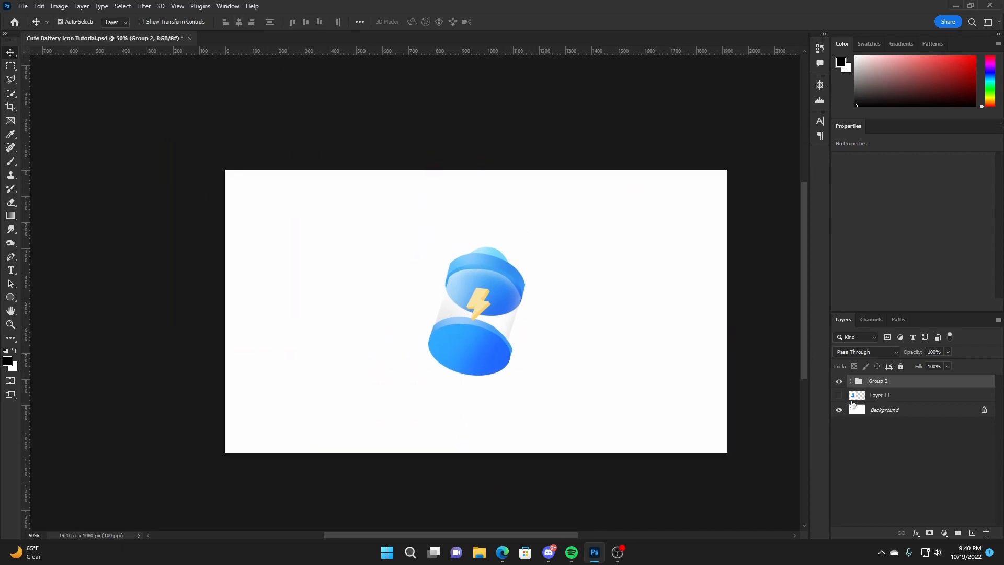
# - Duplicate Group 2, merge the copy into a single layer with the original group hidden, and save
pyautogui.hotkey('ctrl', 'j')
pyautogui.click(839, 396)
pyautogui.hotkey('ctrl', 'e')
pyautogui.hotkey('ctrl', 's')
# - Place a duplicate of Group 2 copy beneath it, offset slightly down and to the right
pyautogui.moveTo(863, 383); pyautogui.dragTo(885, 391)
pyautogui.moveTo(547, 299); pyautogui.dragTo(552, 311)
# - Turn Group 2 copy 2 into a soft shadow with a strong Gaussian Blur and 74% opacity
pyautogui.click(146, 8)
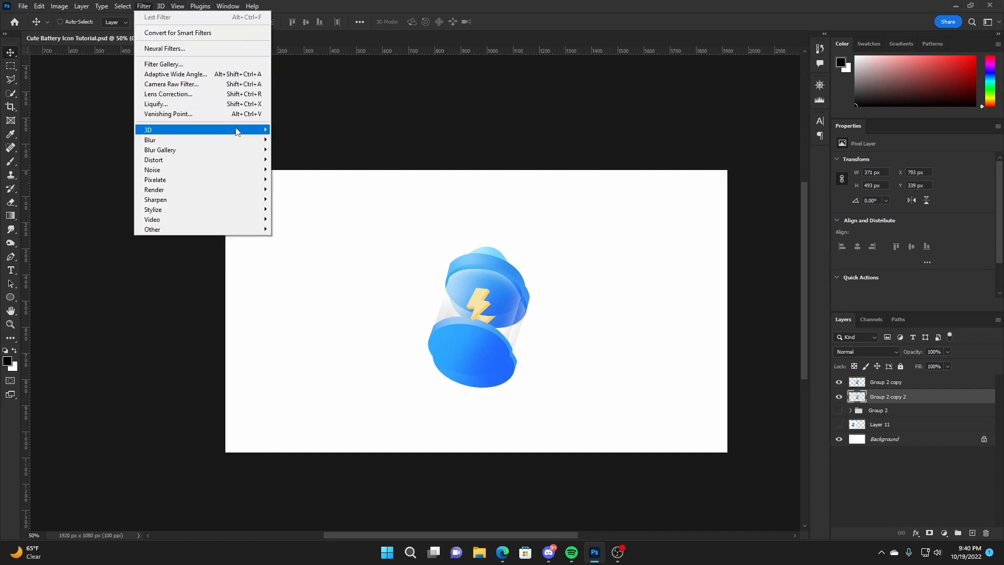
pyautogui.moveTo(199, 127)
pyautogui.click(293, 178)
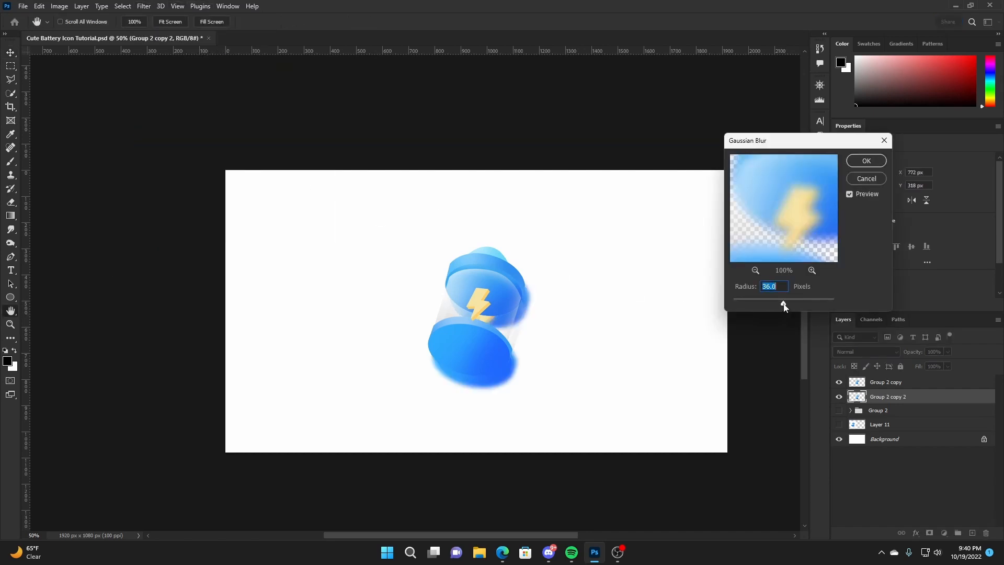
pyautogui.moveTo(783, 302); pyautogui.dragTo(788, 303)
pyautogui.click(867, 161)
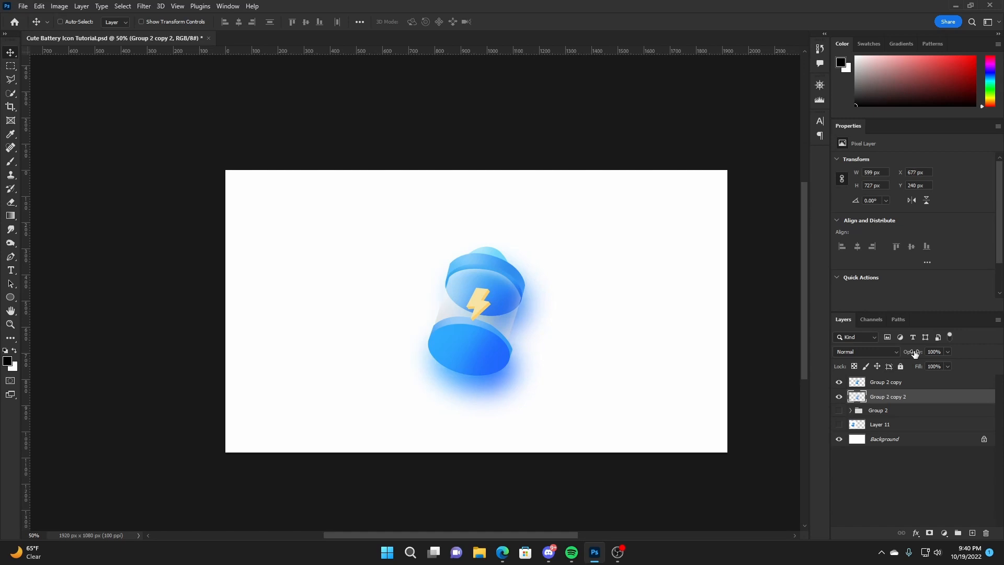
pyautogui.moveTo(914, 354); pyautogui.dragTo(901, 353)
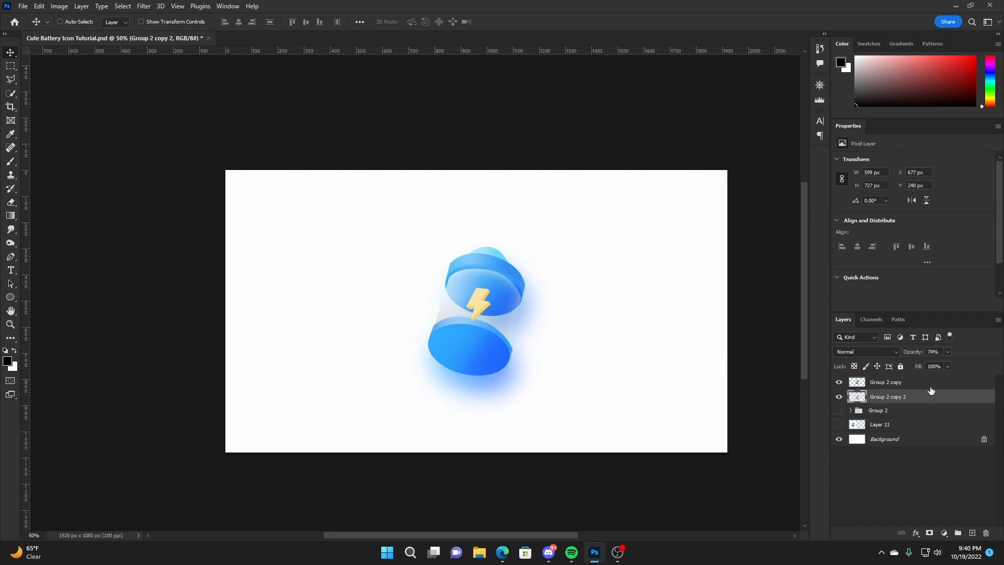
# - Add a new layer above Group 2 copy and sample the cap's light blue and the bolt's pale yellow for brushing
pyautogui.click(931, 383)
pyautogui.click(972, 532)
pyautogui.press('b')
pyautogui.keyDown('alt'); pyautogui.click(484, 257); pyautogui.keyUp('alt')
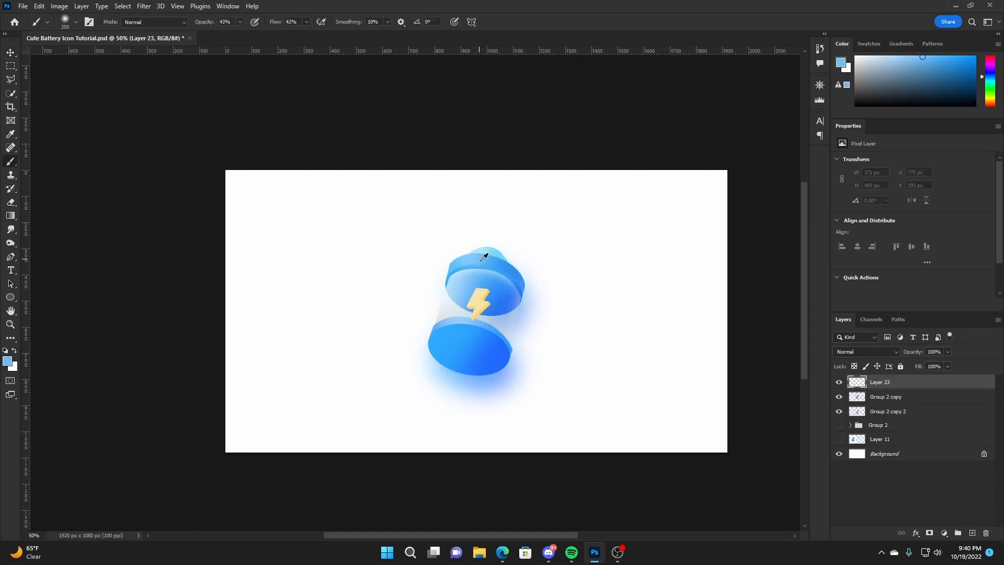
pyautogui.keyDown('alt'); pyautogui.click(474, 297); pyautogui.keyUp('alt')
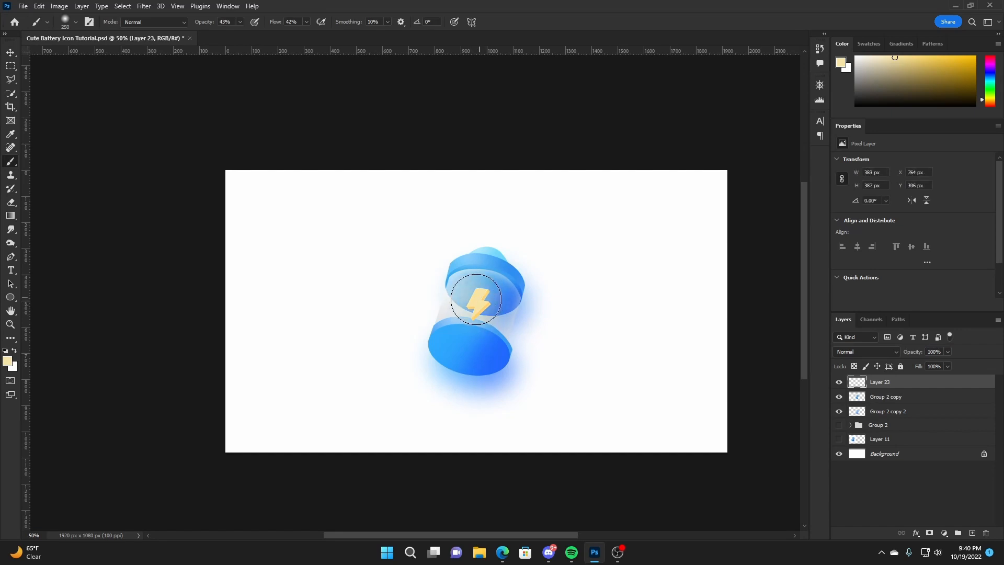